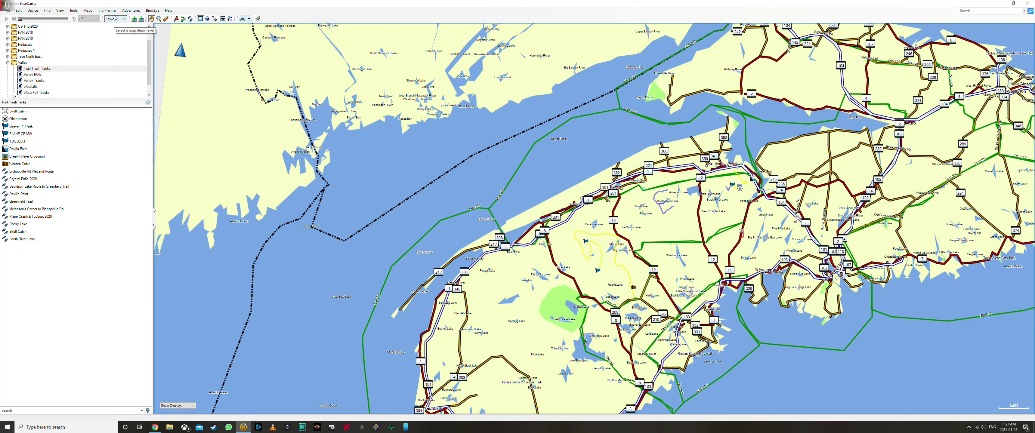
Step: Look over the installed maps available for display
left_click_drag(652, 295, 604, 193)
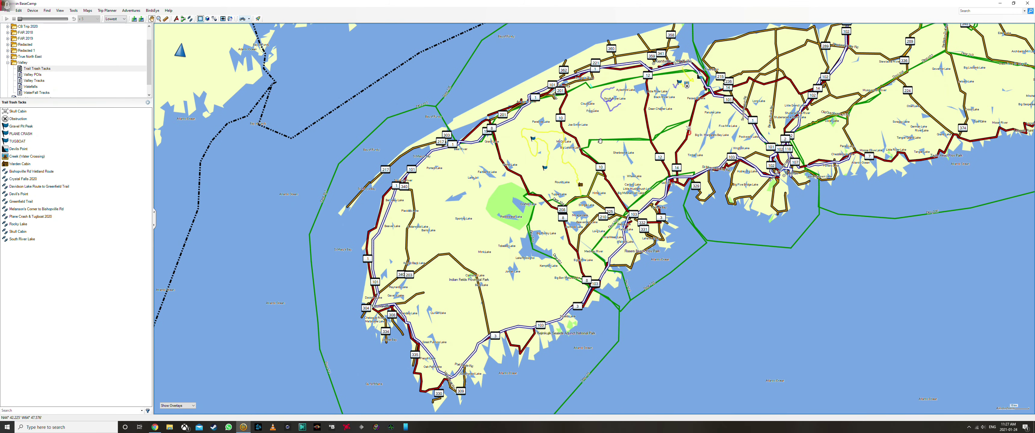
left_click(74, 10)
mouse_move(89, 10)
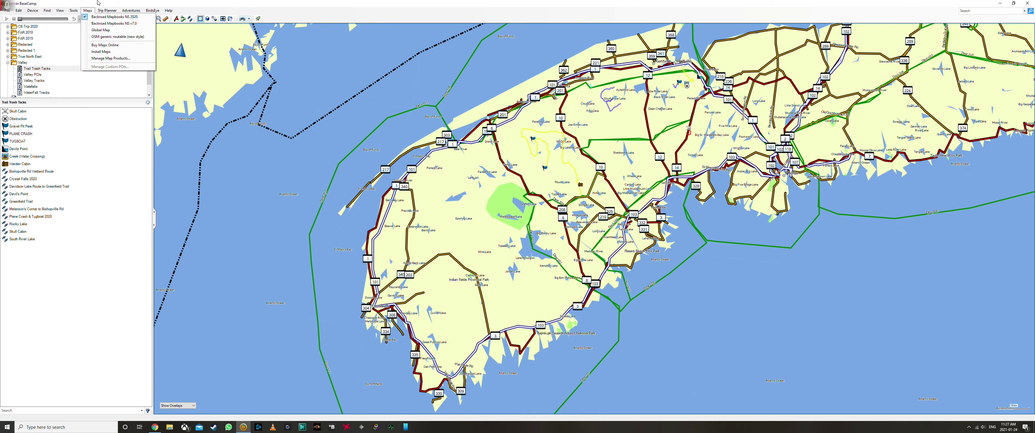
left_click(111, 58)
Step: Compare the map at Highest and Lowest detail, and set the map detail level to Medium
left_click(118, 19)
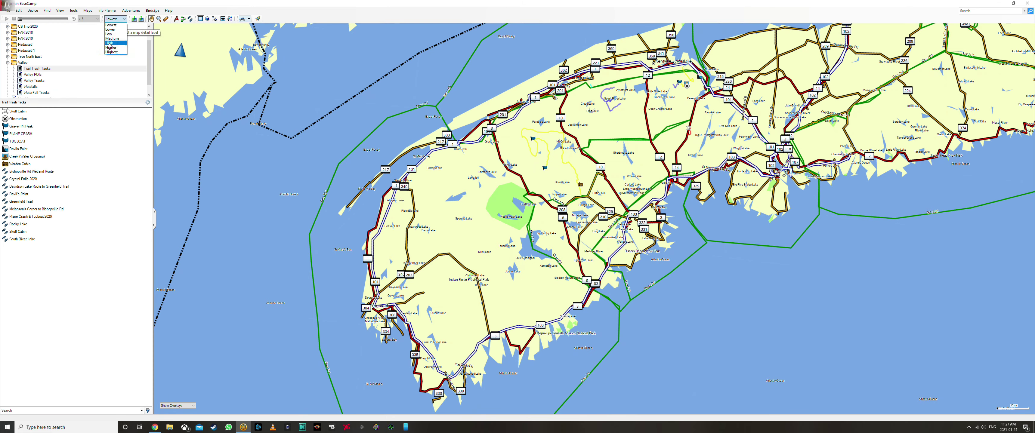
left_click(112, 52)
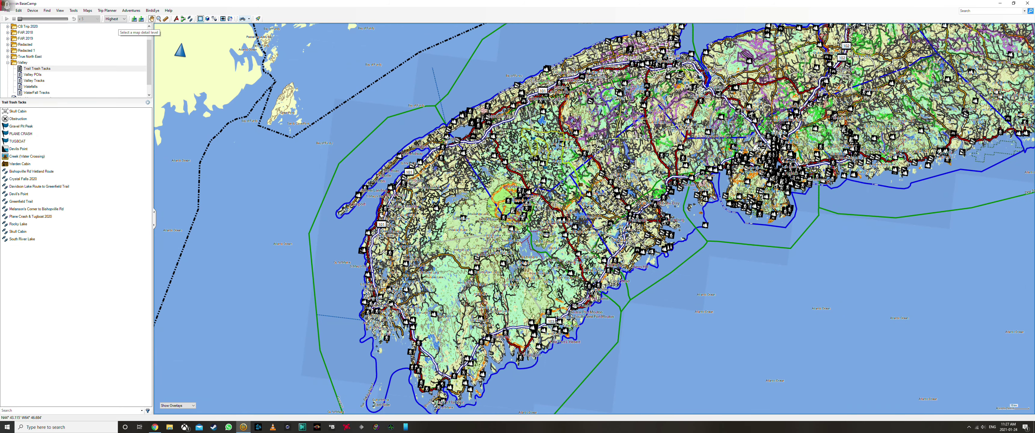
left_click(116, 19)
left_click(113, 27)
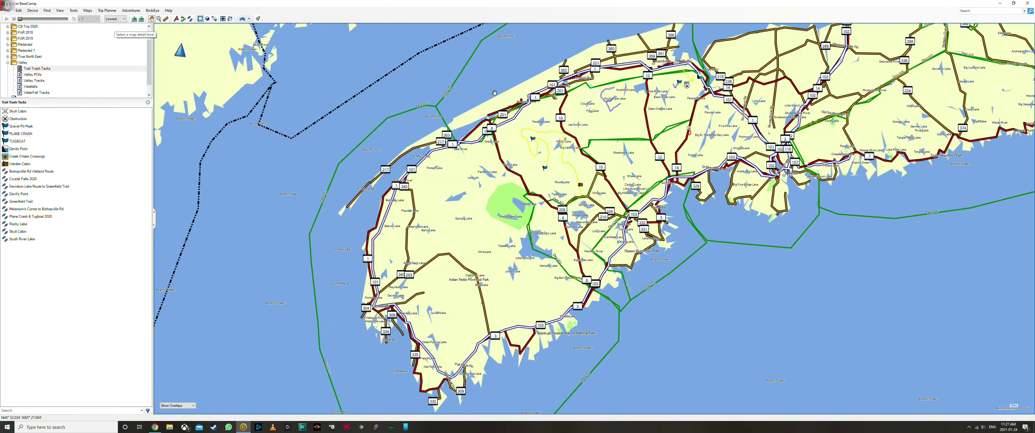
left_click(117, 19)
left_click(113, 39)
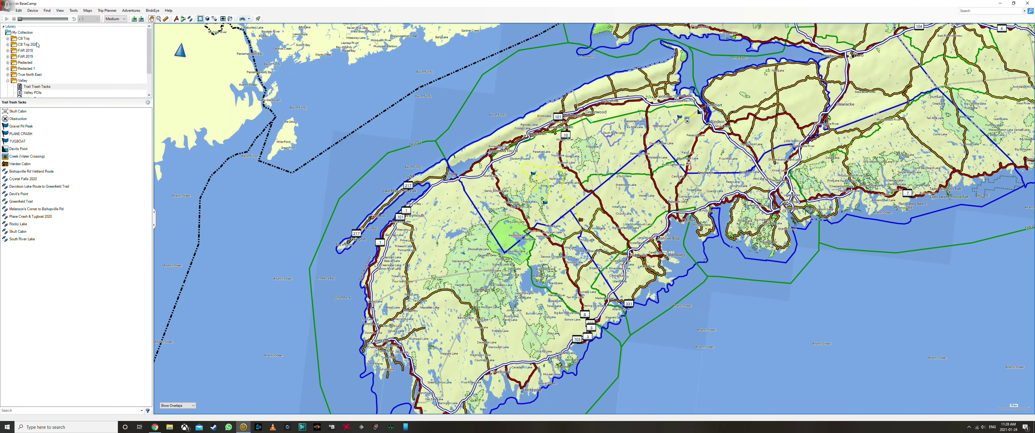
Step: View the contents of My Collection and of its CB Trip folder
left_click(21, 32)
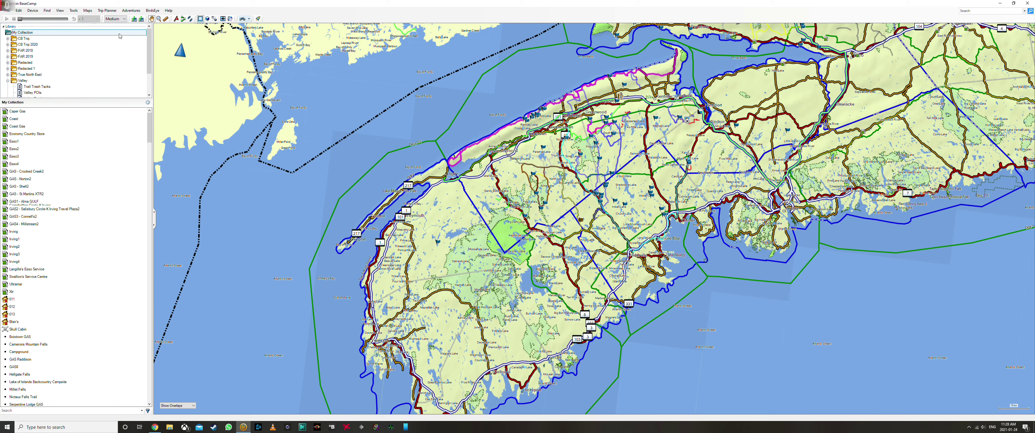
right_click(90, 39)
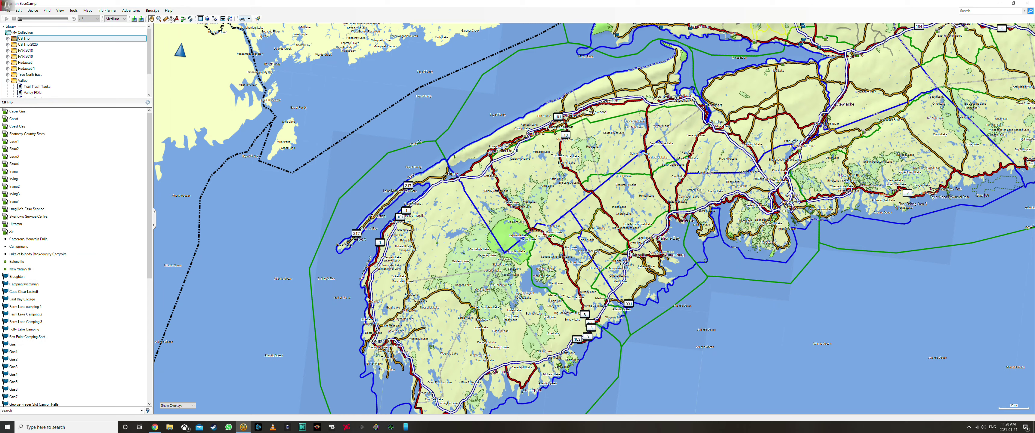
Step: Measure a short distance inland from the northwest coast on the map, and clear the measurement
left_click(166, 19)
left_click(470, 169)
left_click(484, 197)
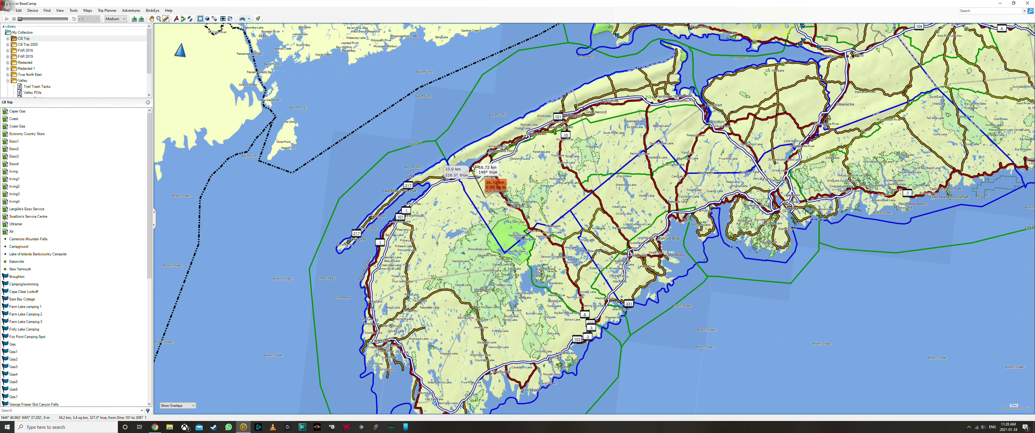
key("Escape")
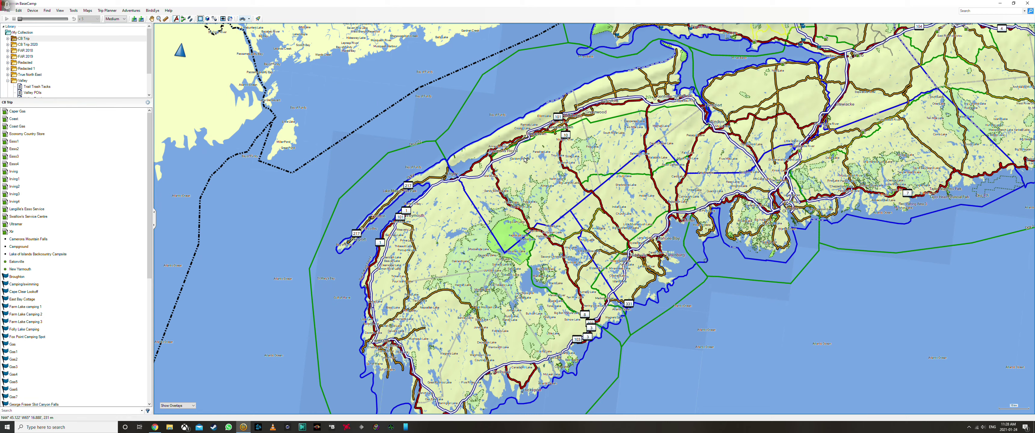
left_click(523, 164)
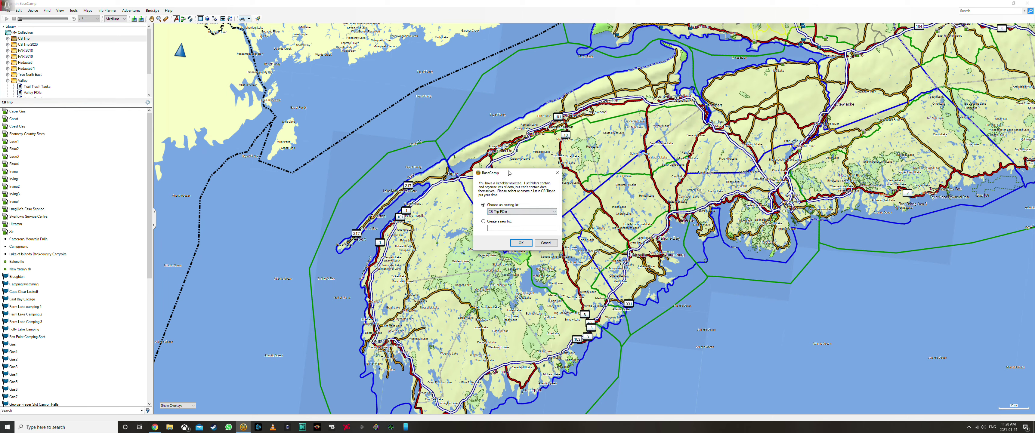
left_click(546, 243)
left_click(183, 19)
left_click(546, 243)
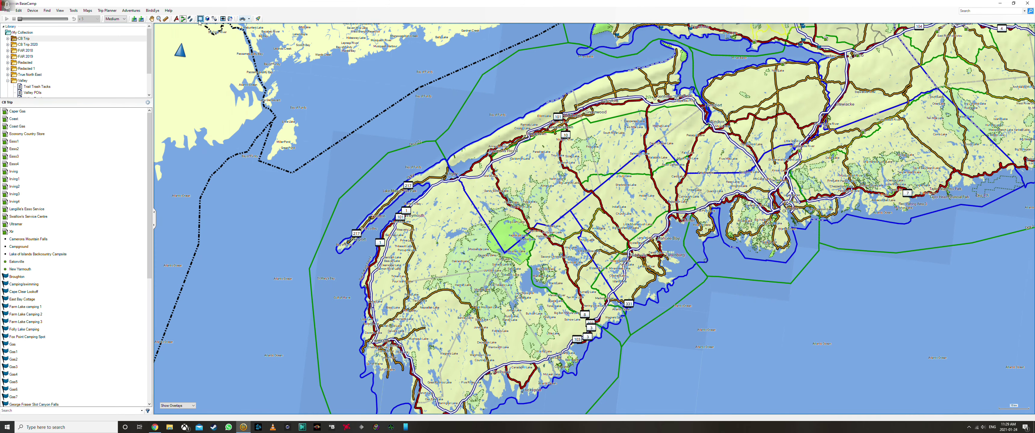
left_click(191, 19)
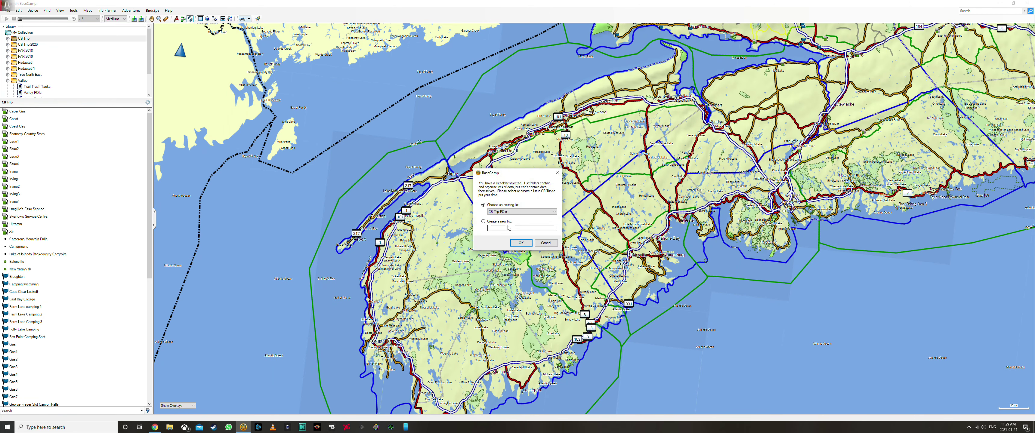
left_click(546, 243)
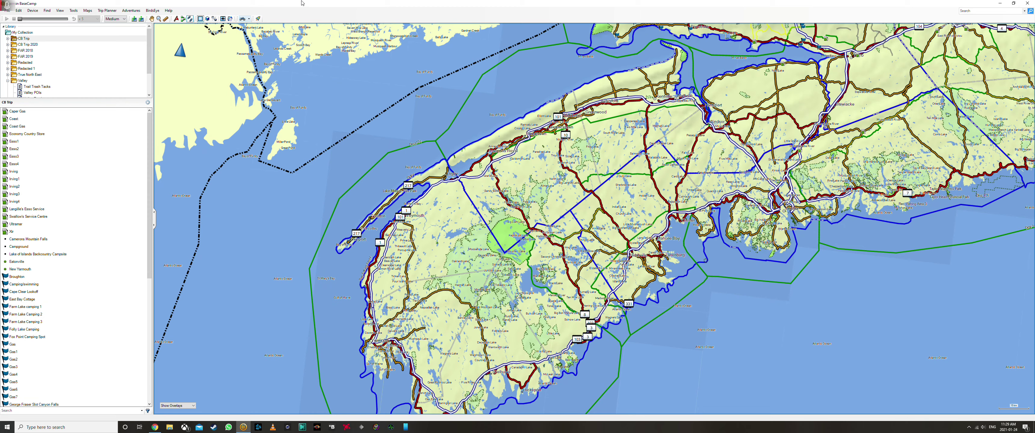
Step: Switch to Chrome and browse the Trail Trash ADV YouTube channel to the later videos of the Trail Trash Tracks playlist
left_click(1000, 3)
left_click(155, 427)
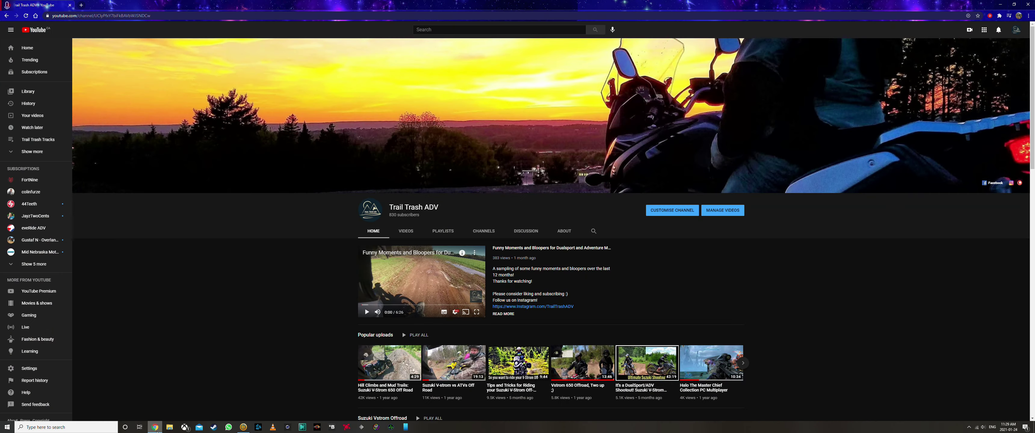
scroll(840, 248, "down", 3)
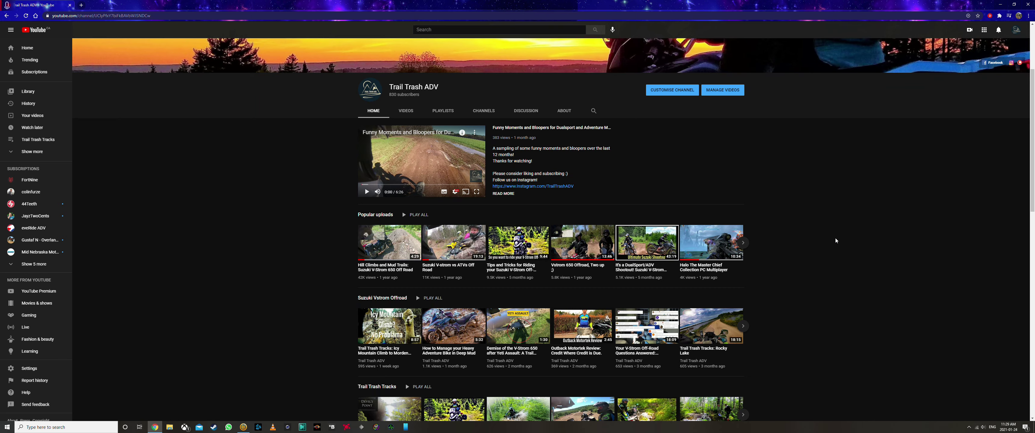
scroll(835, 239, "down", 5)
scroll(259, 209, "up", 3)
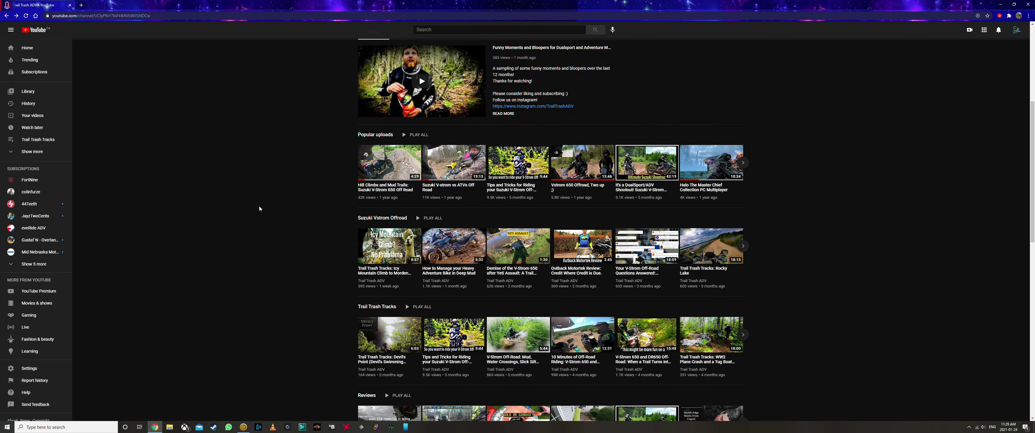
scroll(298, 313, "down", 1)
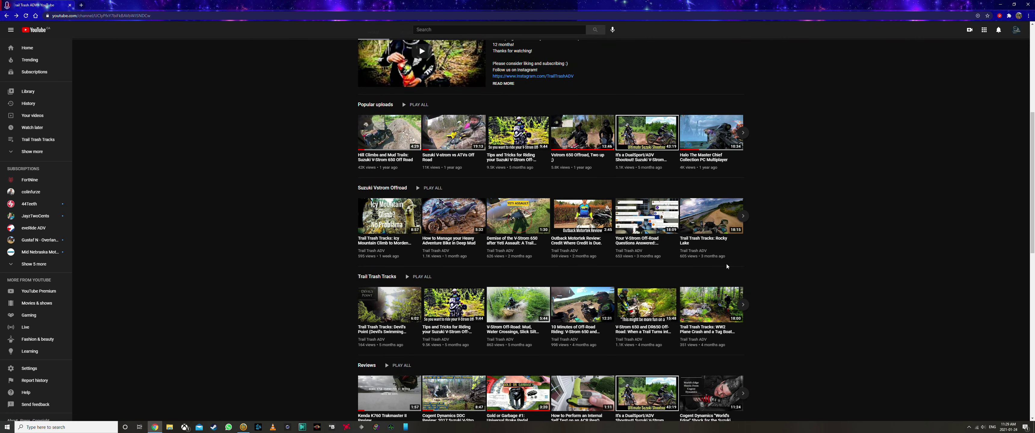
left_click(743, 305)
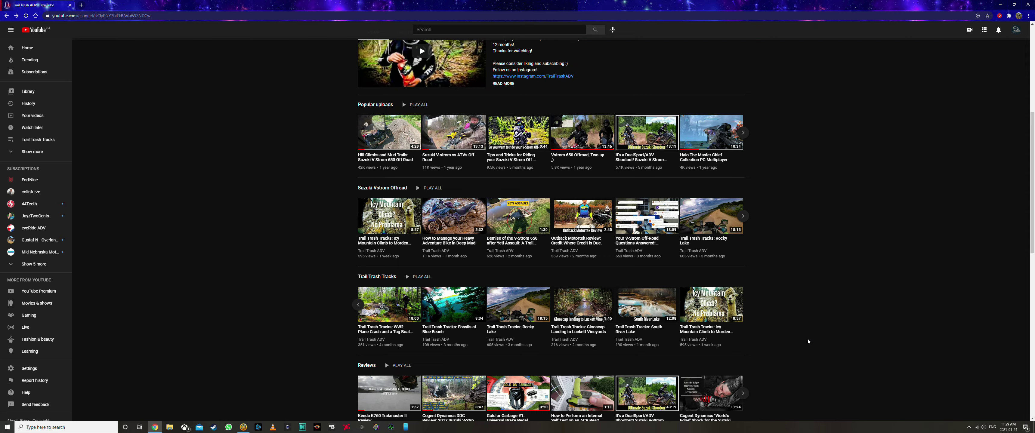
Step: Open and pause the Icy Mountain Climb to Morden video, and follow the Google Maps link in its full description
mouse_move(725, 302)
left_click(717, 305)
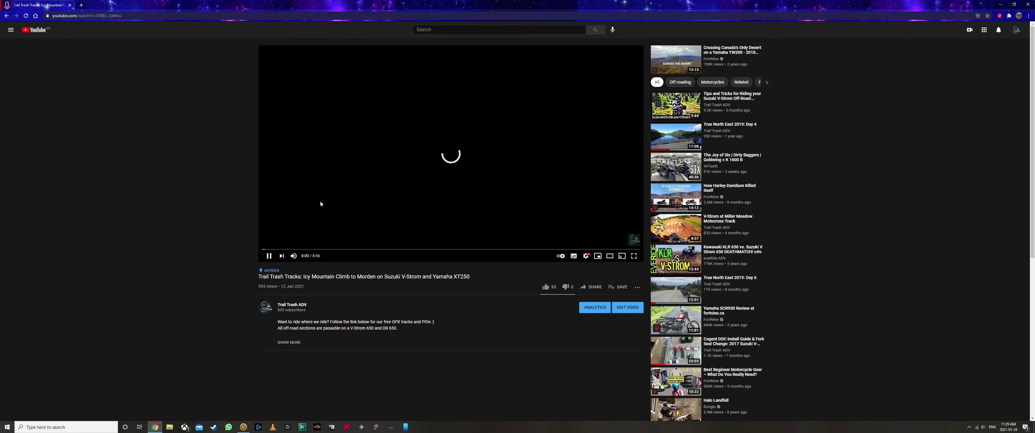
left_click(329, 210)
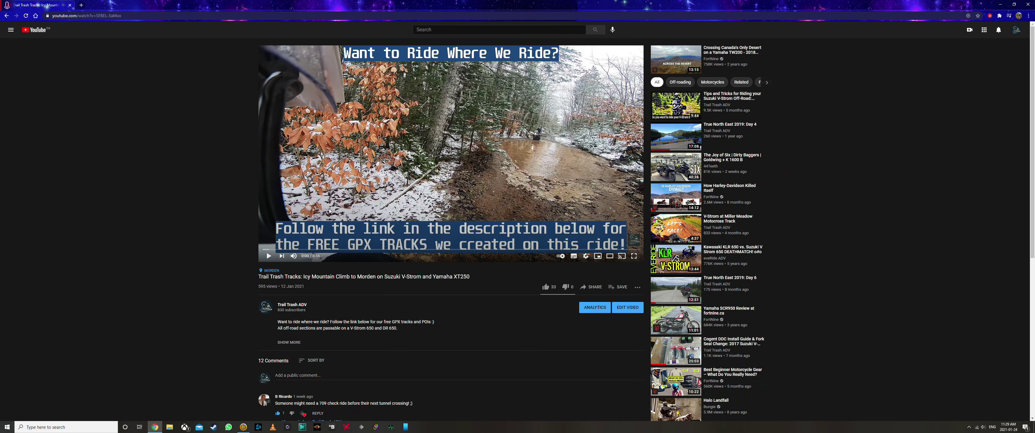
left_click(289, 342)
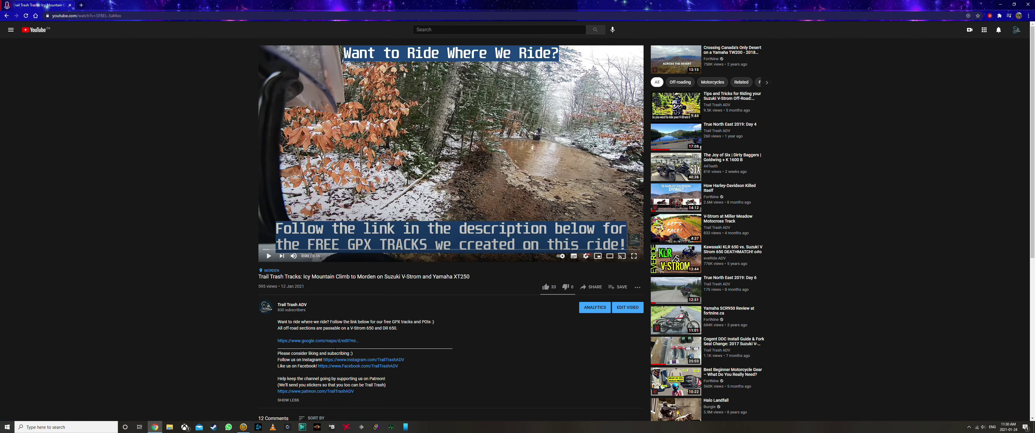
left_click(301, 341)
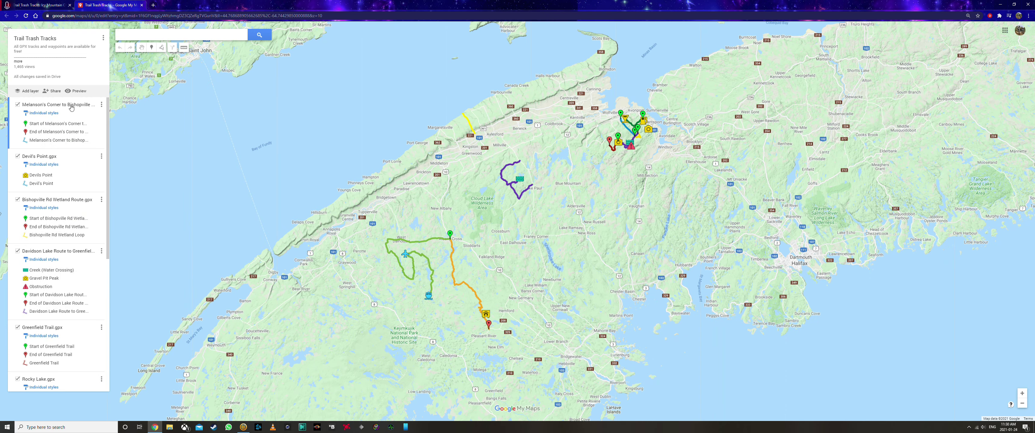
Step: Open the GPX link of the yellow Mountain Climb to Morden track on the map and download the file
left_click(468, 121)
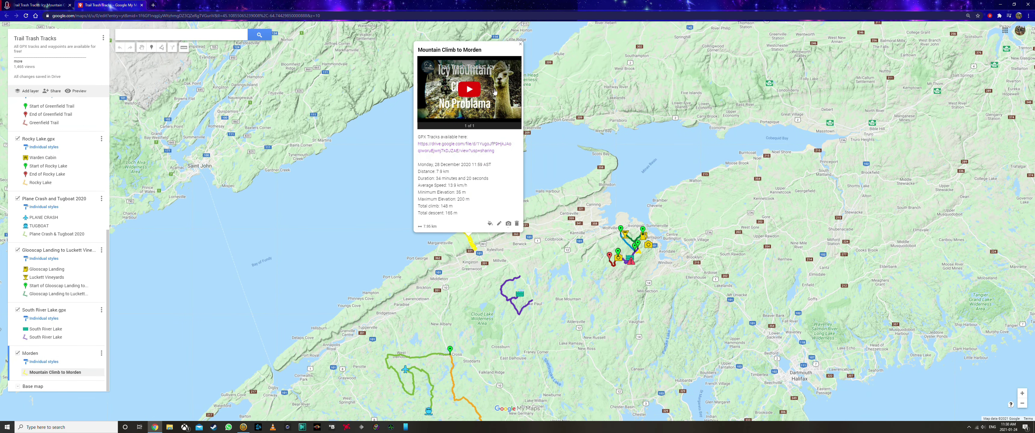
left_click(463, 147)
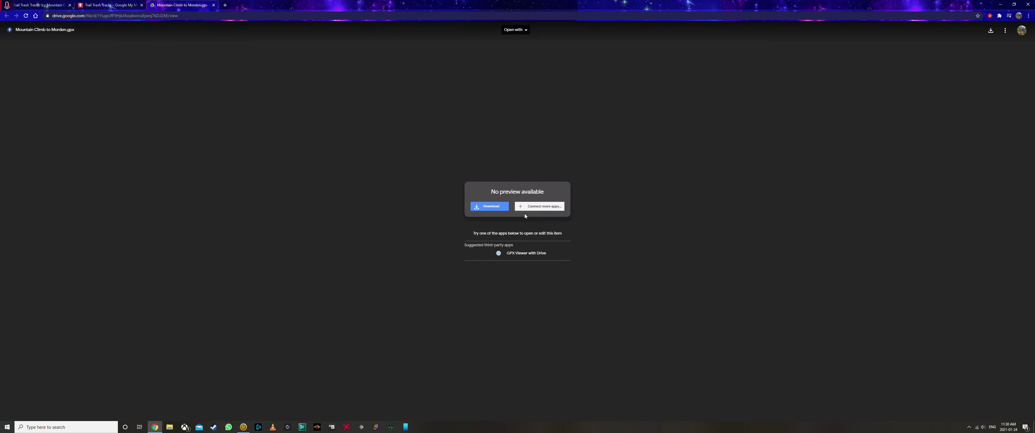
left_click(491, 207)
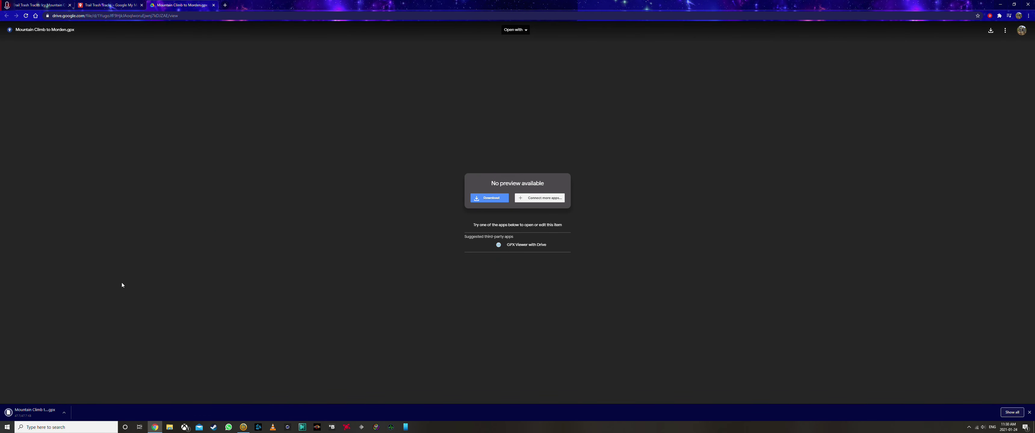
Step: Place the downloaded Mountain Climb to Morden.gpx on the desktop and close the browser pages
double_click(320, 6)
left_click_drag(320, 26, 1034, 27)
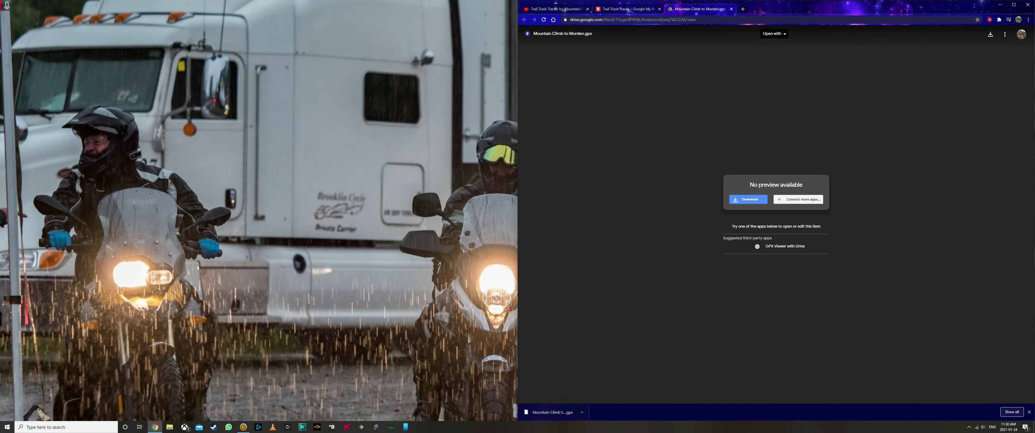
left_click_drag(550, 412, 329, 94)
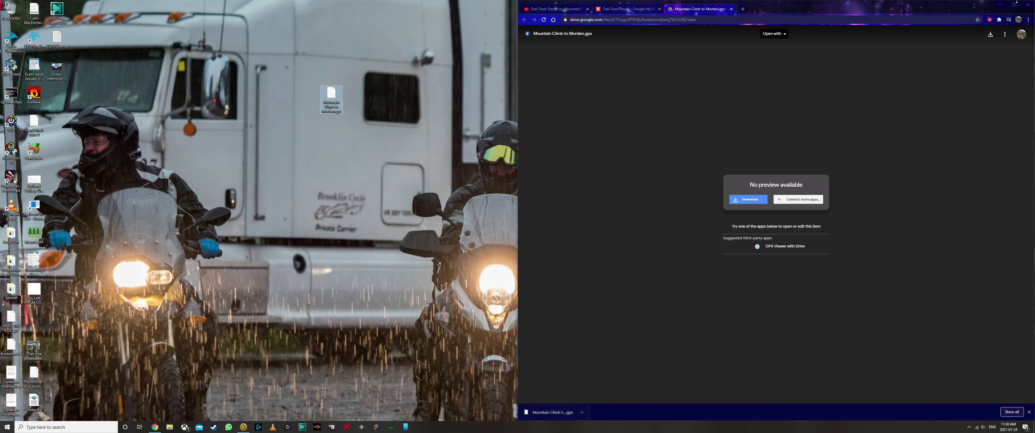
left_click(732, 9)
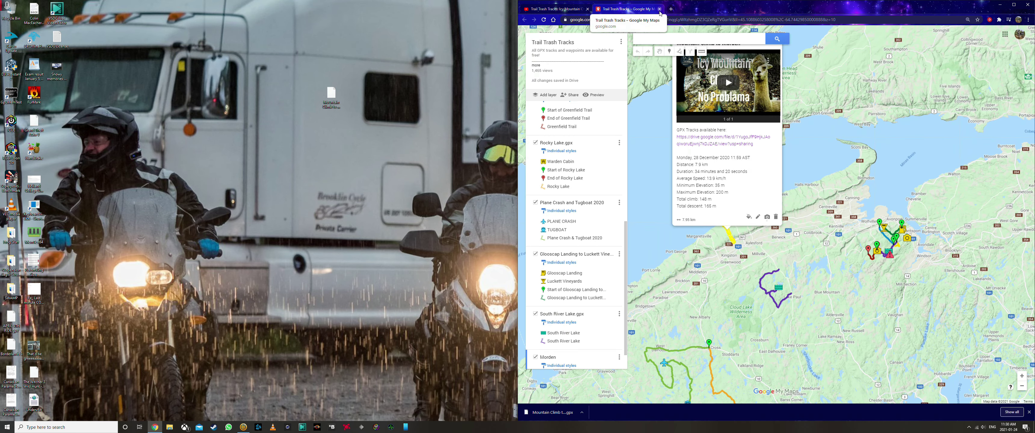
left_click(659, 9)
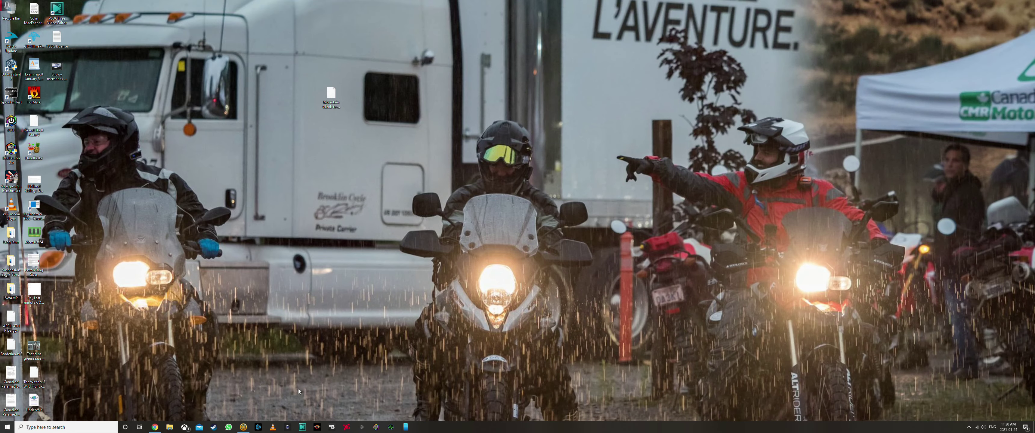
Step: Switch to BaseCamp and import Mountain Climb to Morden.gpx from the desktop into the Trail Trash Tacks list of the Valley folder
left_click(242, 428)
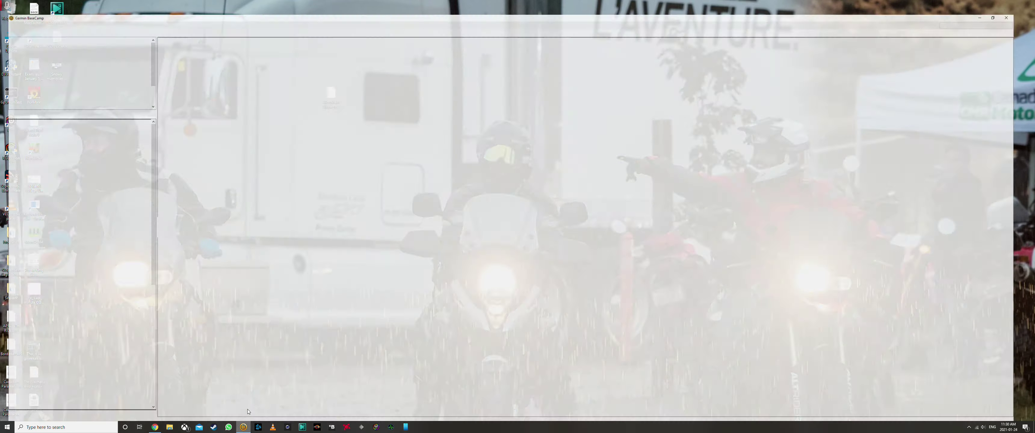
left_click(23, 80)
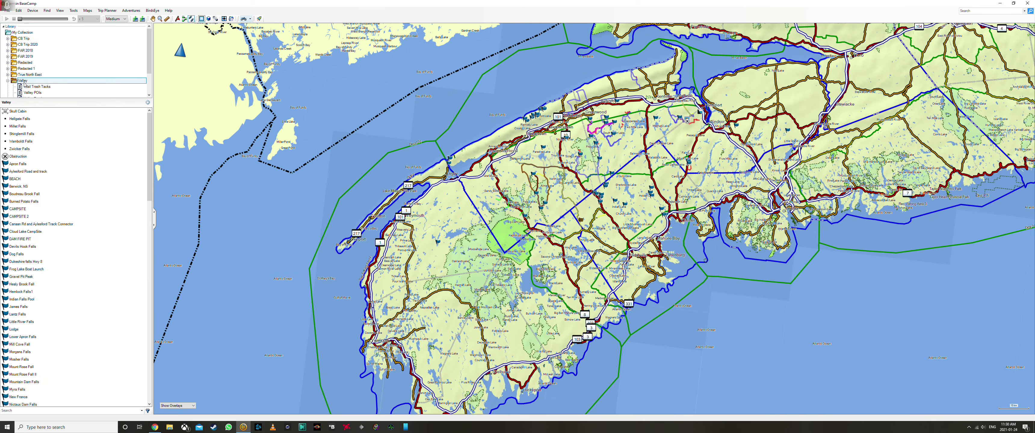
left_click(36, 87)
left_click(9, 10)
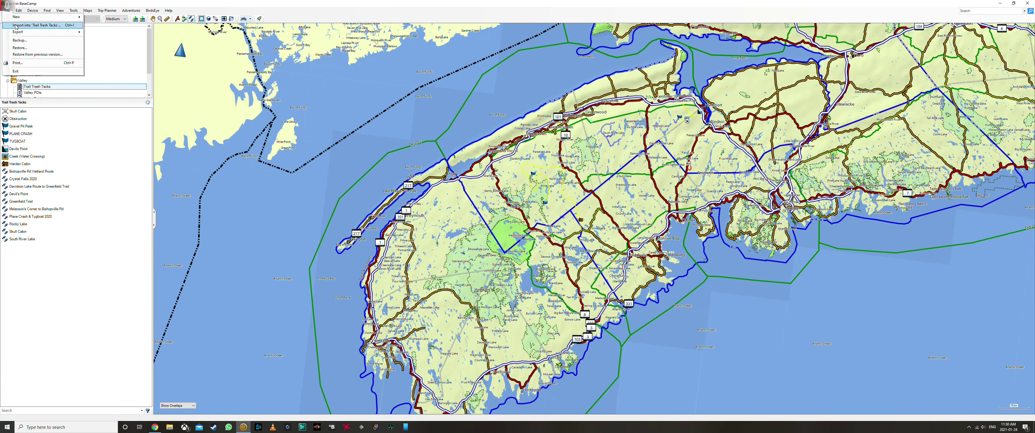
left_click(24, 25)
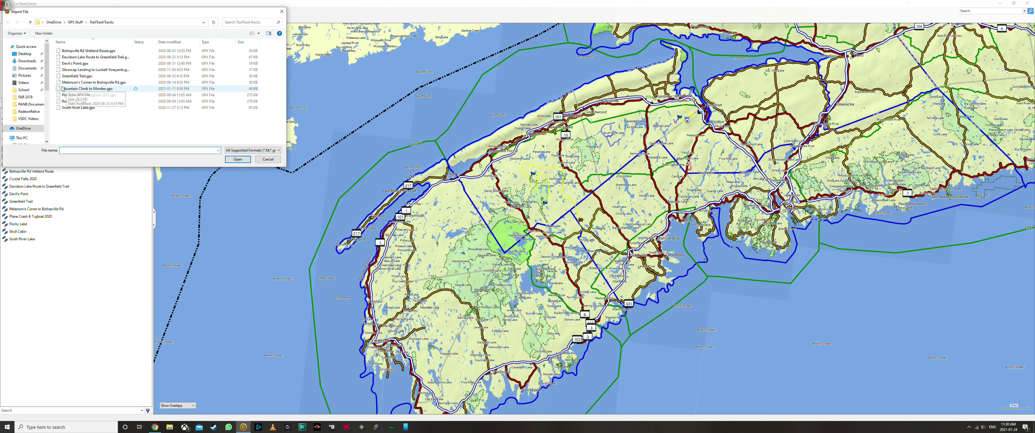
left_click(24, 53)
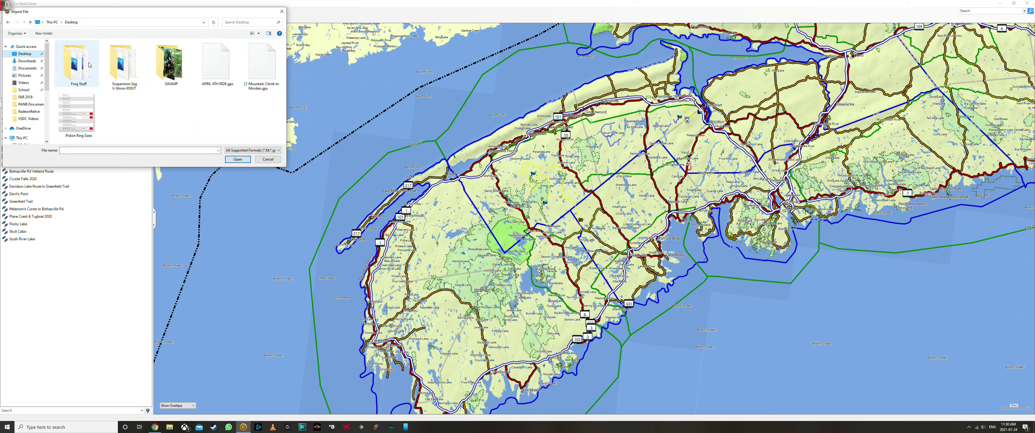
left_click(265, 74)
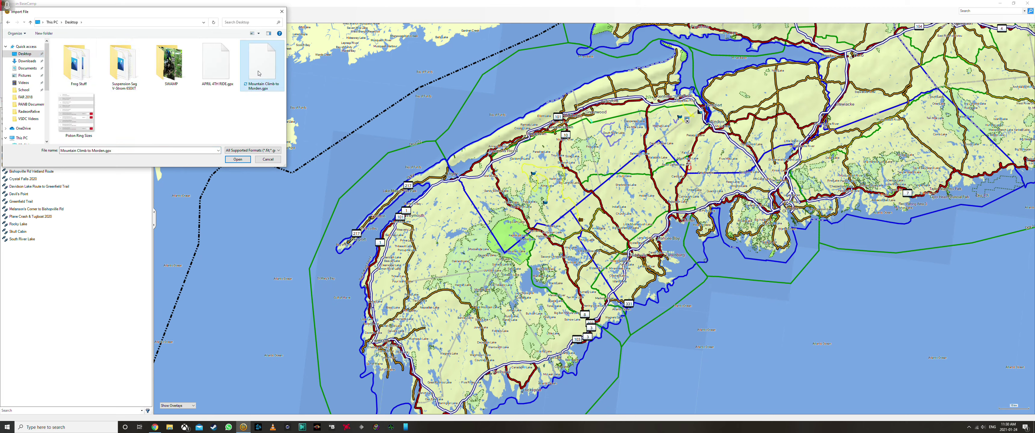
left_click(237, 160)
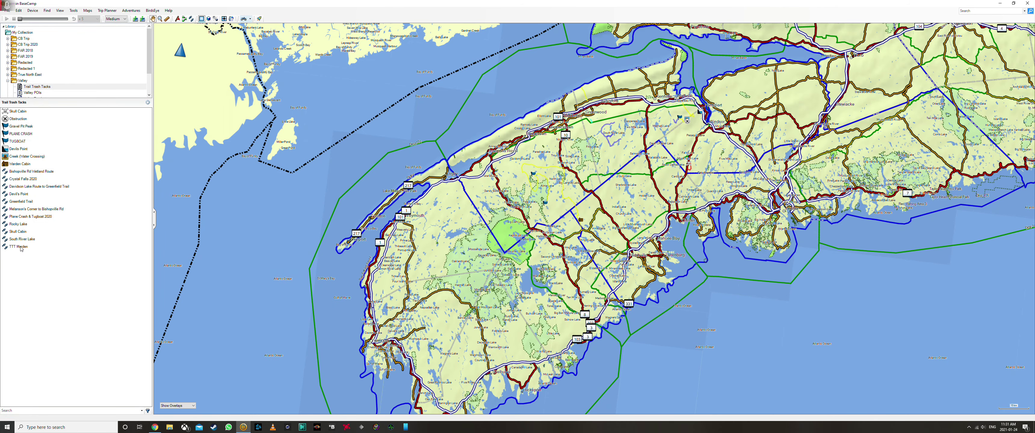
Step: Select the imported TTT Morden track and inspect it up close on the map
left_click(21, 248)
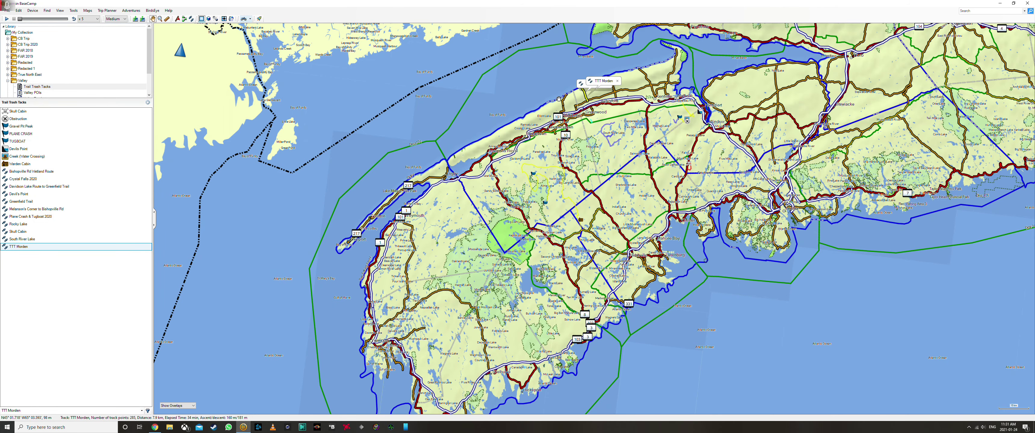
scroll(592, 90, "up", 6)
scroll(631, 159, "up", 2)
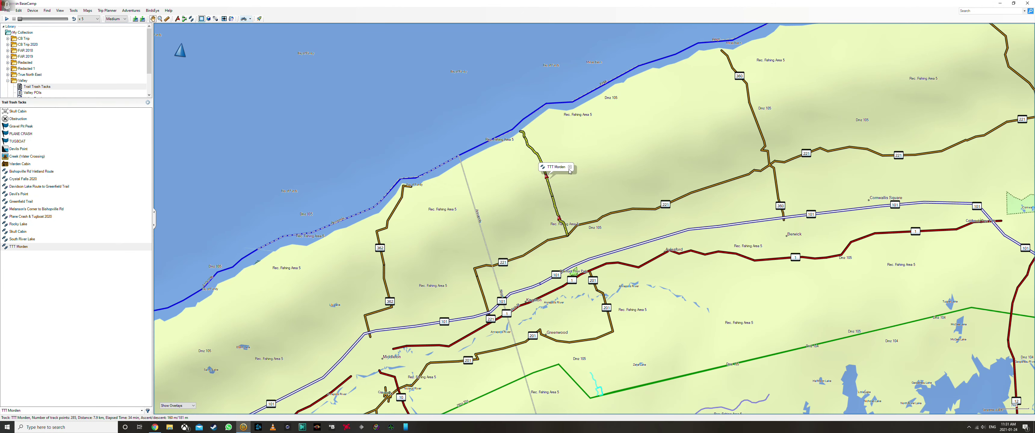
left_click(570, 167)
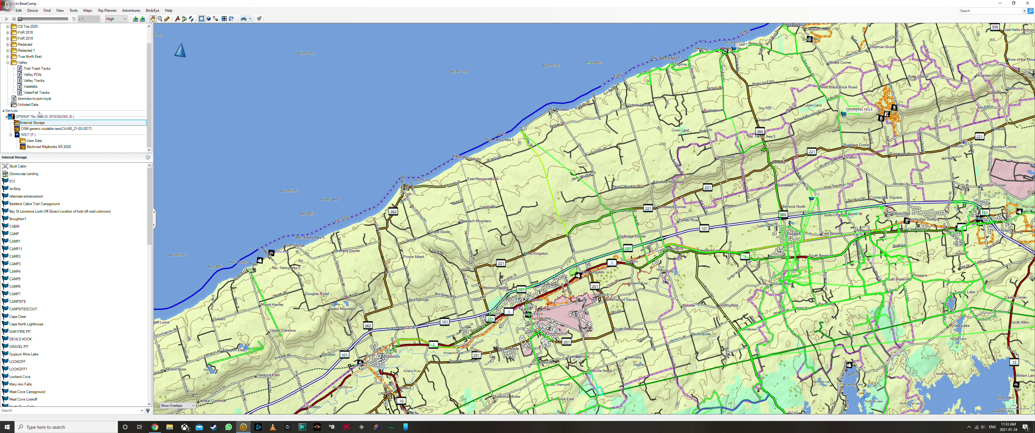
Step: View the commands available for the TTT Morden track in the Trail Trash Tacks list
left_click(37, 69)
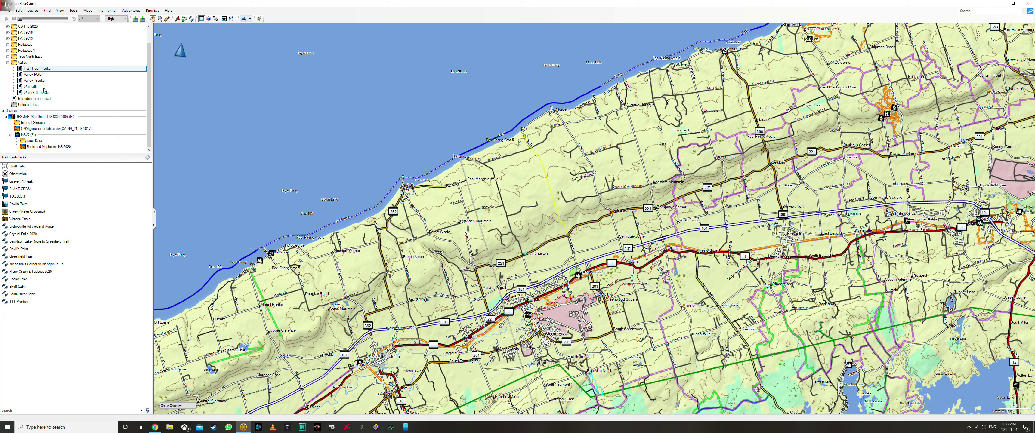
right_click(21, 303)
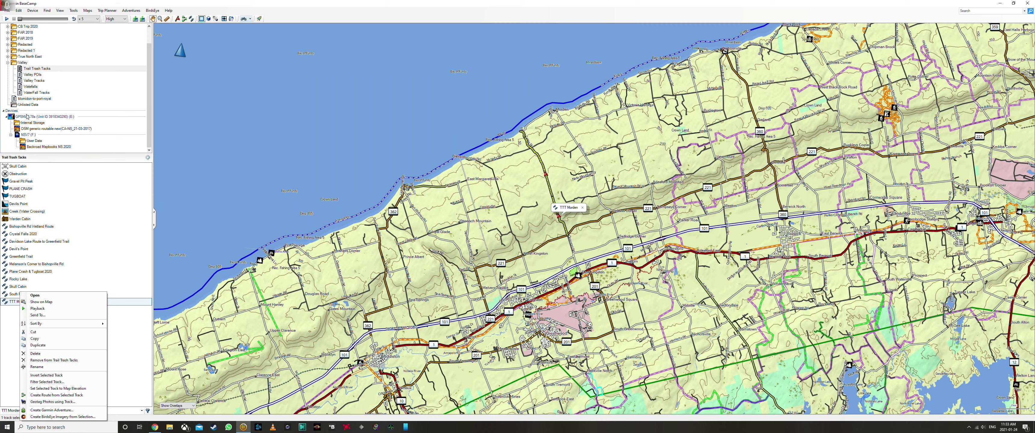
key("Escape")
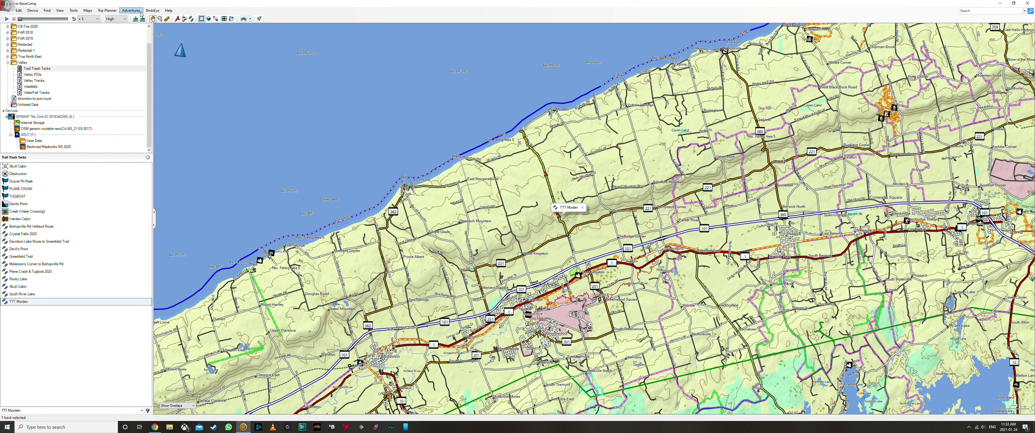
Step: View the map and activity options for a new route, and leave without creating one
left_click(184, 18)
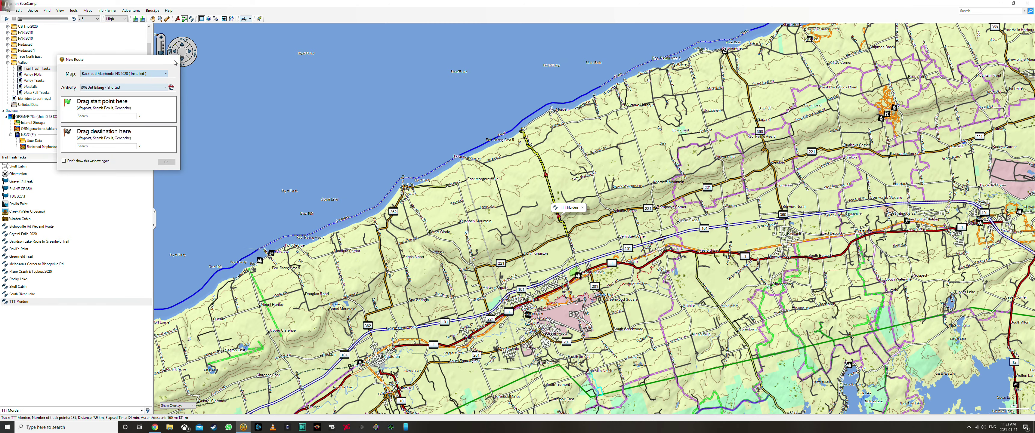
left_click(176, 59)
scroll(569, 166, "up", 1)
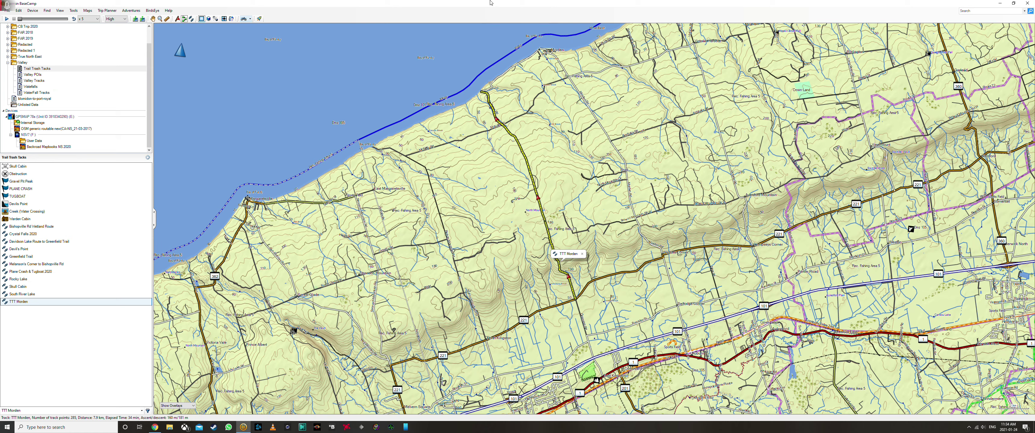
scroll(76, 109, "up", 1)
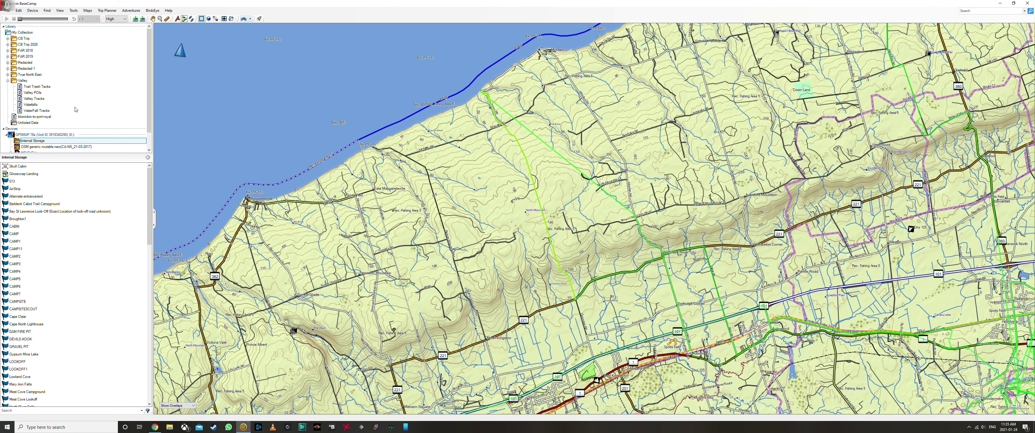
left_click(9, 81)
left_click(8, 81)
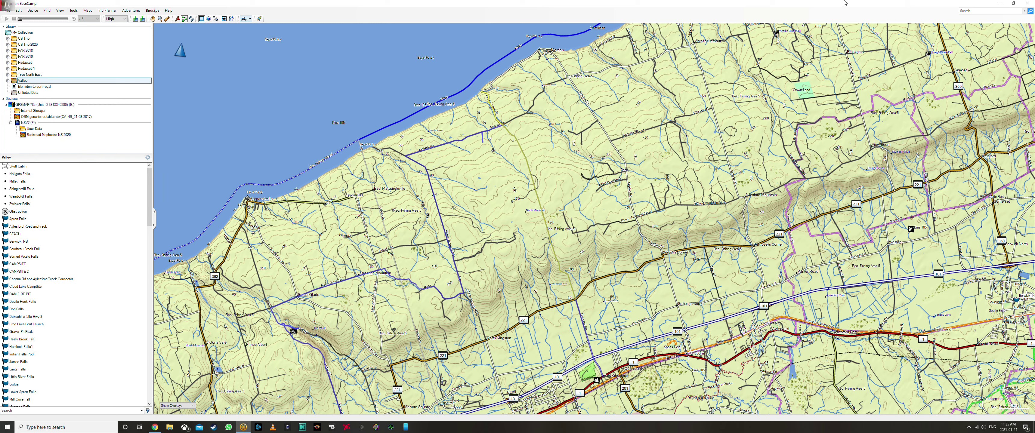
left_click(41, 111)
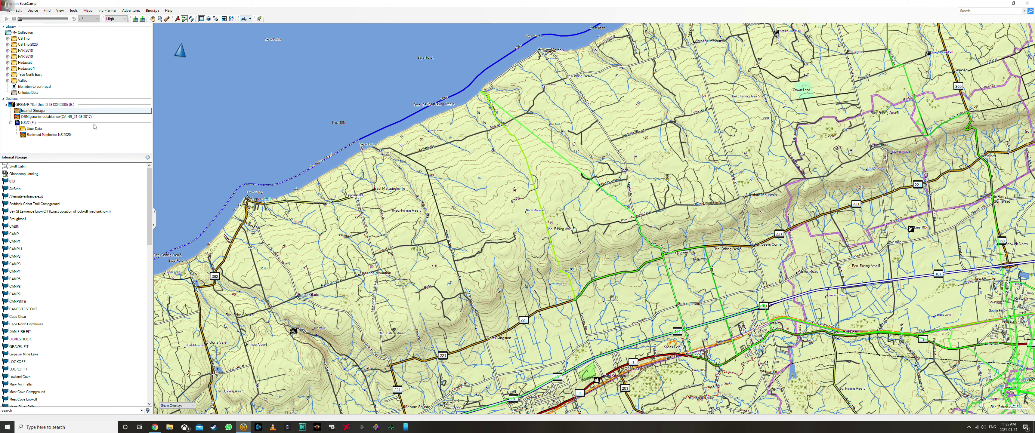
scroll(69, 223, "down", 15)
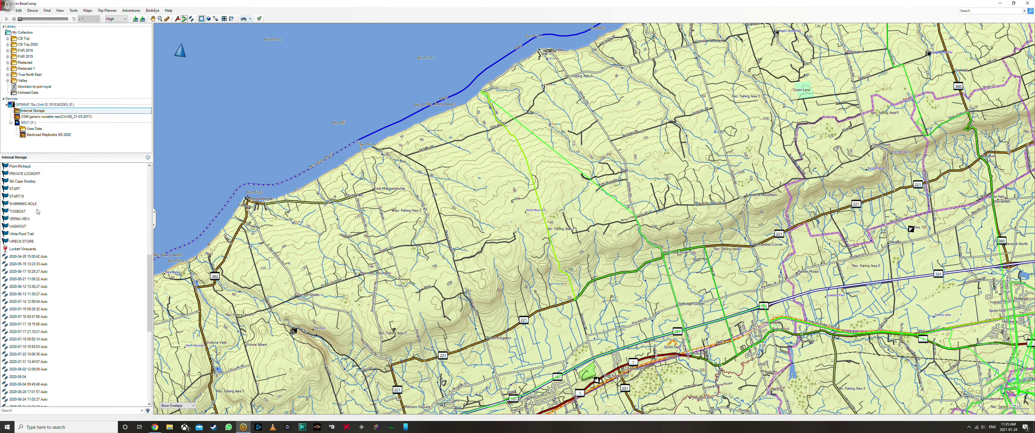
scroll(38, 212, "down", 1)
scroll(39, 241, "down", 5)
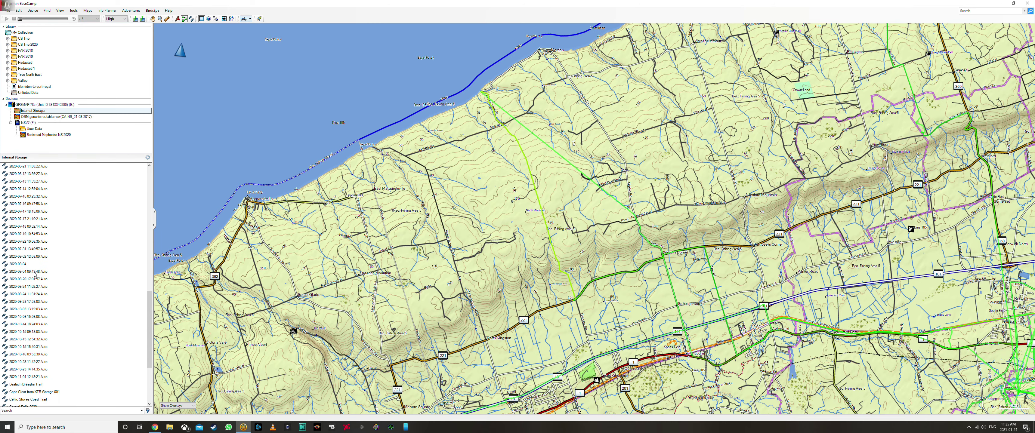
left_click(38, 354)
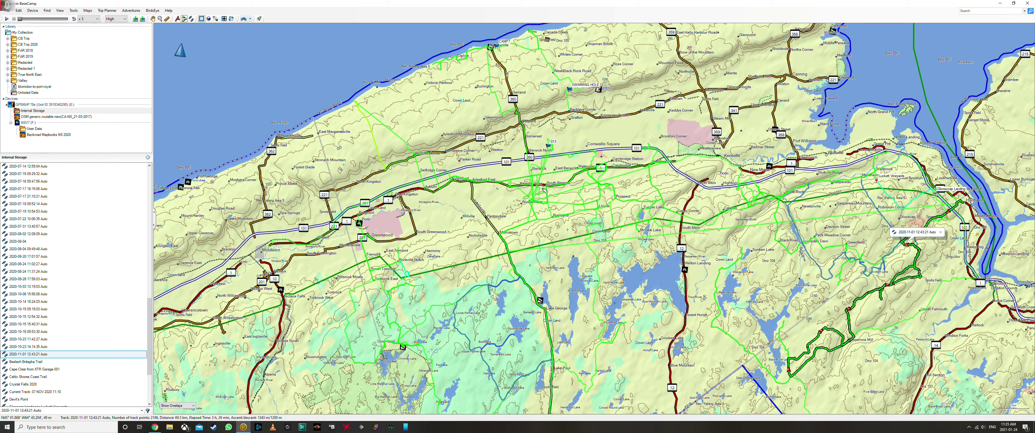
left_click(835, 276)
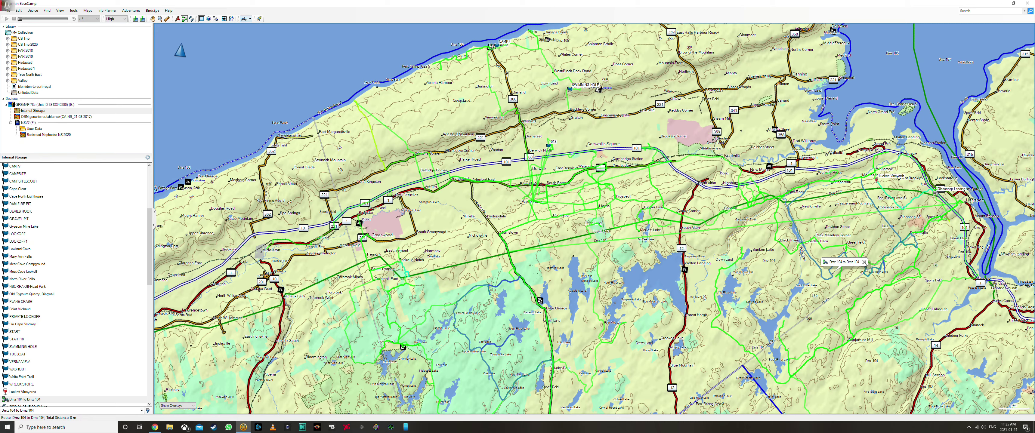
left_click(915, 246)
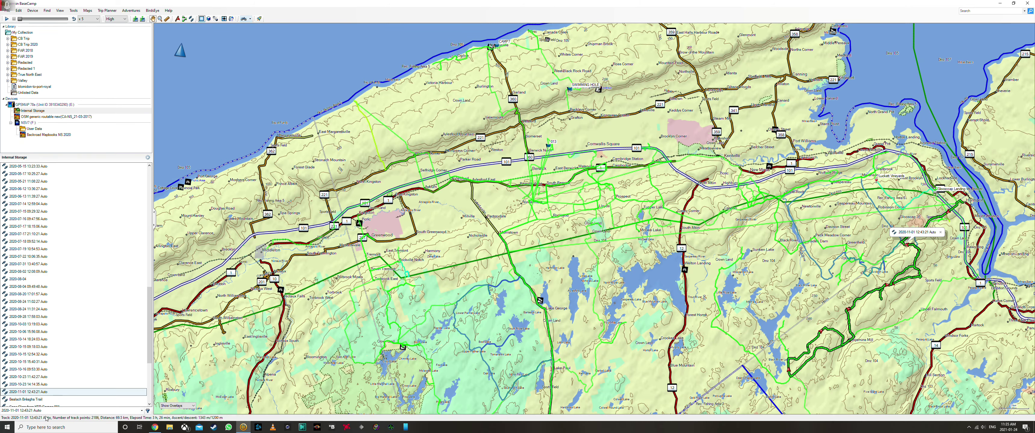
double_click(45, 392)
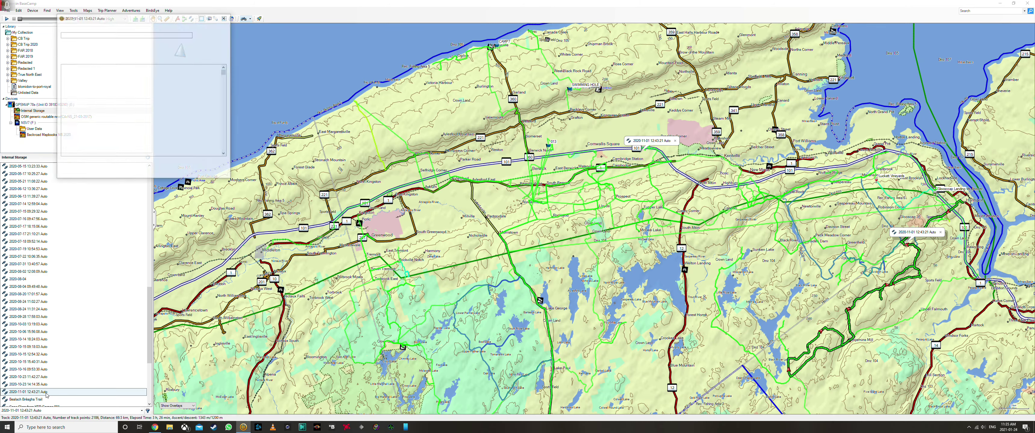
Step: Locate the wanted section on the map and select the track points from index 2025 through about 2106
scroll(646, 201, "up", 2)
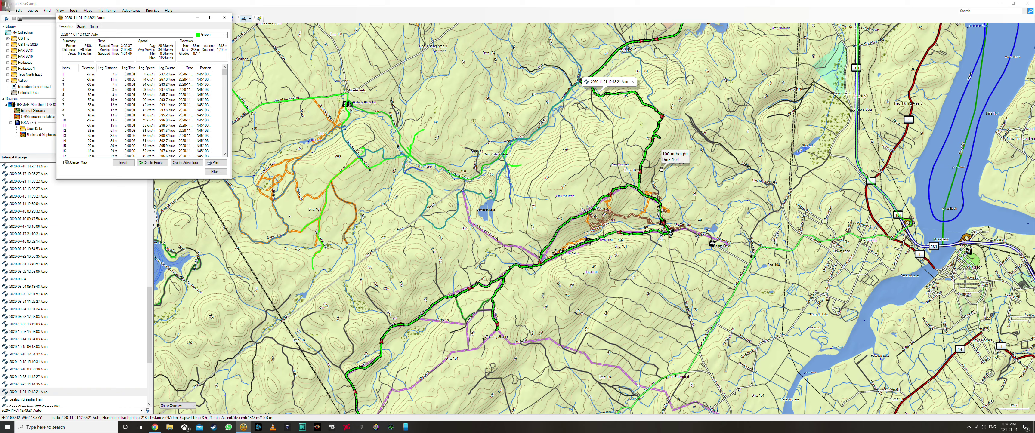
left_click(644, 151)
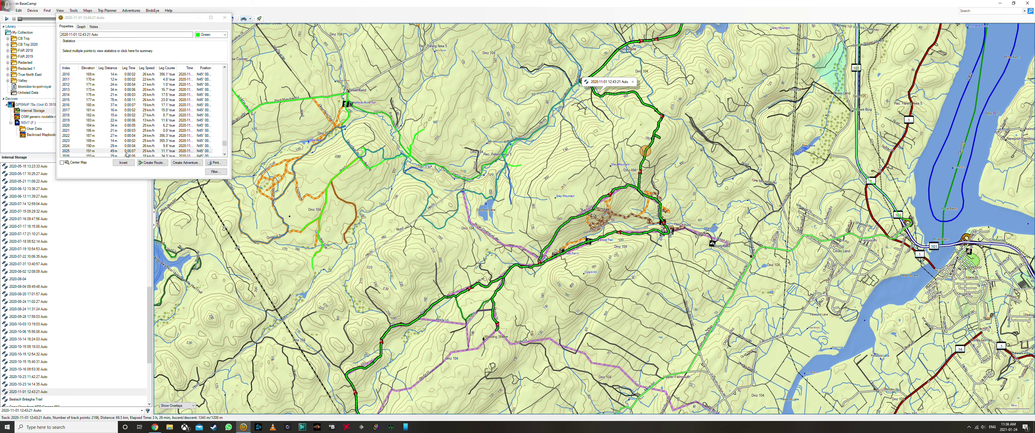
left_click(81, 152)
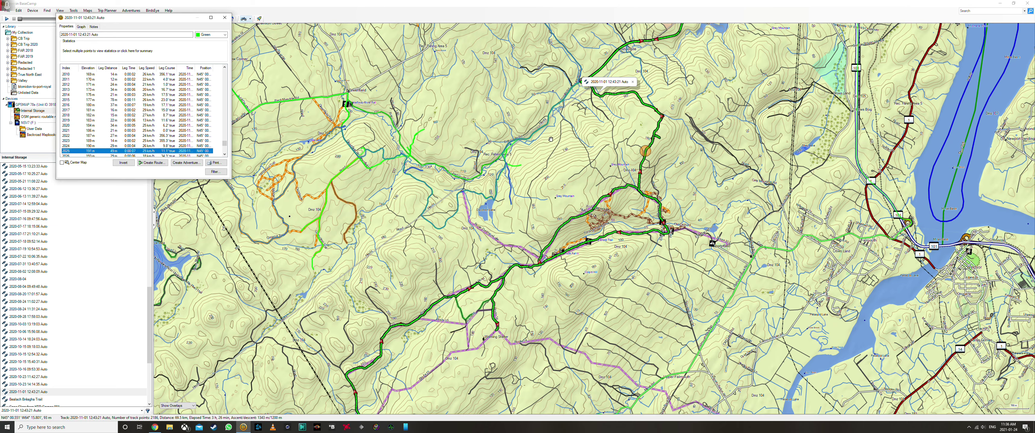
key("shift+Down")
key("shift+Down")
key("shift+Down")
key("shift+Down")
key("shift+Down")
key("shift+Down")
key("shift+Down")
key("shift+Down")
key("shift+Down")
key("shift+Down")
key("shift+Down")
key("shift+Down")
key("shift+Down")
key("shift+Down")
key("shift+Down")
key("shift+Down")
key("shift+Down")
key("shift+Down")
key("shift+Down")
key("shift+Down")
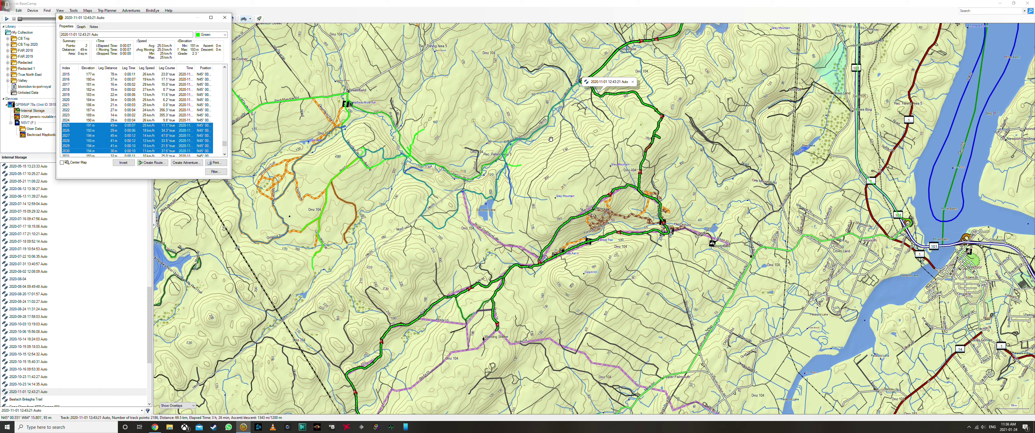
key("shift+Down")
key("shift+Down")
key("shift+Down")
key("shift+Down")
key("shift+Down")
key("shift+Down")
key("shift+Down")
key("shift+Down")
key("shift+Down")
key("shift+Down")
key("shift+Down")
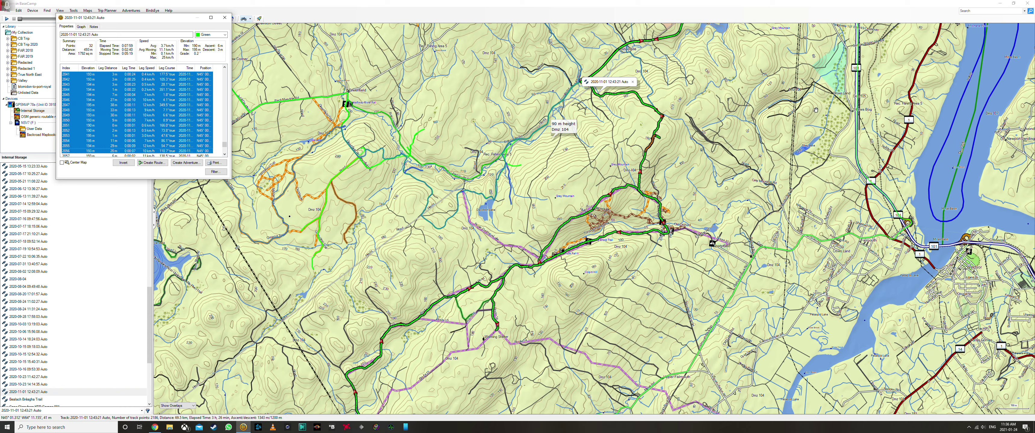
key("shift+Up")
key("shift+Up")
key("shift+Up")
key("shift+Up")
key("shift+Up")
key("shift+Up")
key("shift+Up")
key("shift+Up")
key("shift+Up")
key("shift+Up")
key("shift+Up")
key("shift+Up")
key("shift+Up")
key("shift+Up")
key("shift+Up")
key("shift+Down")
key("shift+Down")
key("shift+Down")
key("shift+Down")
key("shift+Down")
key("shift+Down")
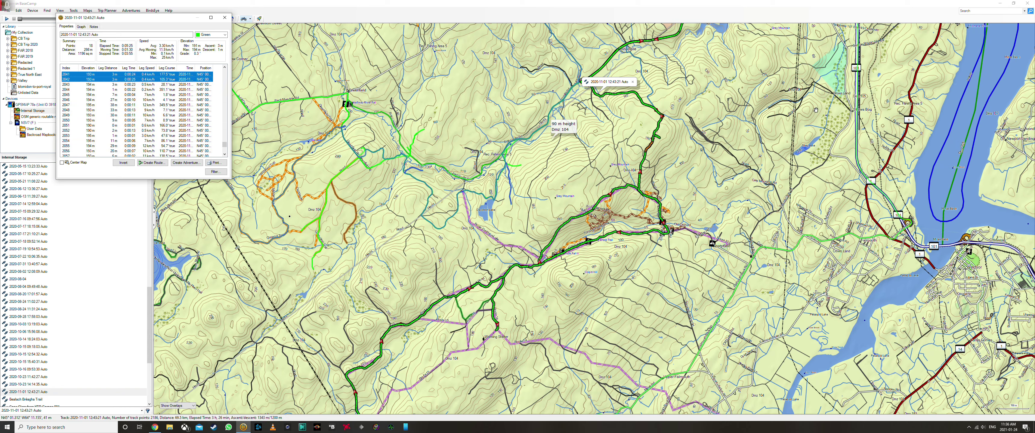
key("shift+Down")
key("shift+Down")
key("shift+Down")
key("shift+Down")
key("shift+Down")
key("shift+Down")
key("shift+Down")
key("shift+Down")
key("shift+Down")
key("shift+Down")
key("shift+Down")
key("shift+Down")
key("shift+Down")
key("shift+Down")
key("shift+Down")
key("shift+Down")
key("shift+Down")
key("shift+Down")
key("shift+Down")
key("shift+Down")
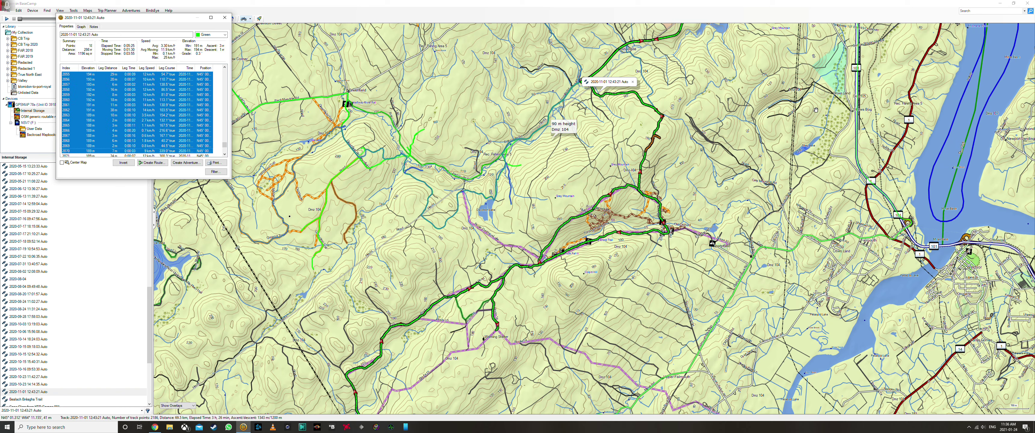
key("shift+Down")
key("shift+Down")
key("shift+Down")
key("shift+Down")
key("shift+Down")
key("shift+Down")
key("shift+Down")
key("shift+Down")
key("shift+Down")
key("shift+Down")
key("shift+Down")
key("shift+Down")
key("shift+Down")
key("shift+Down")
key("shift+Down")
key("shift+Down")
key("shift+Down")
key("shift+Down")
key("shift+Down")
key("shift+Down")
key("shift+Down")
key("shift+Down")
key("shift+Down")
key("shift+Down")
key("shift+Down")
key("shift+Down")
key("shift+Down")
key("shift+Down")
Step: Copy the selected track points and close the track's properties
right_click(153, 104)
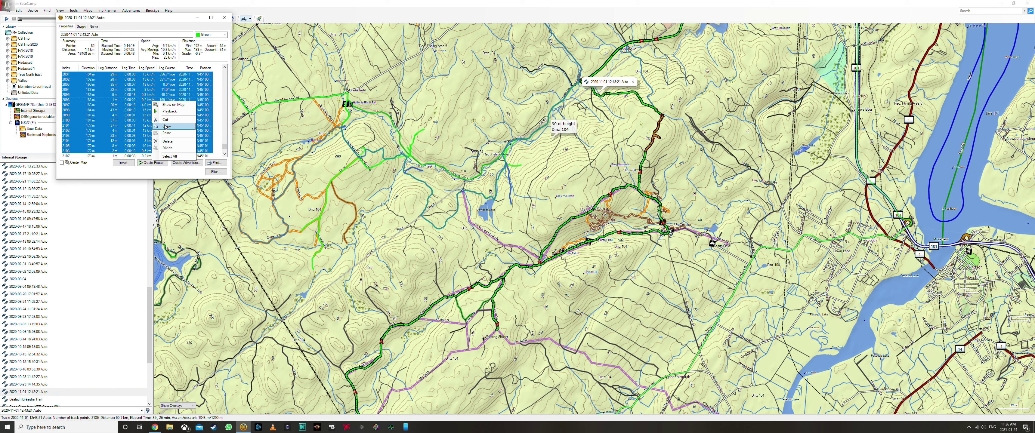
left_click(165, 127)
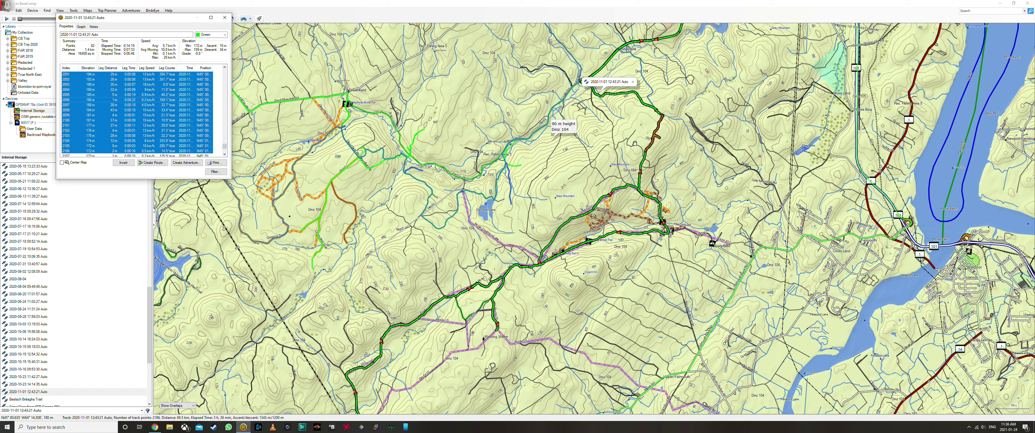
right_click(147, 108)
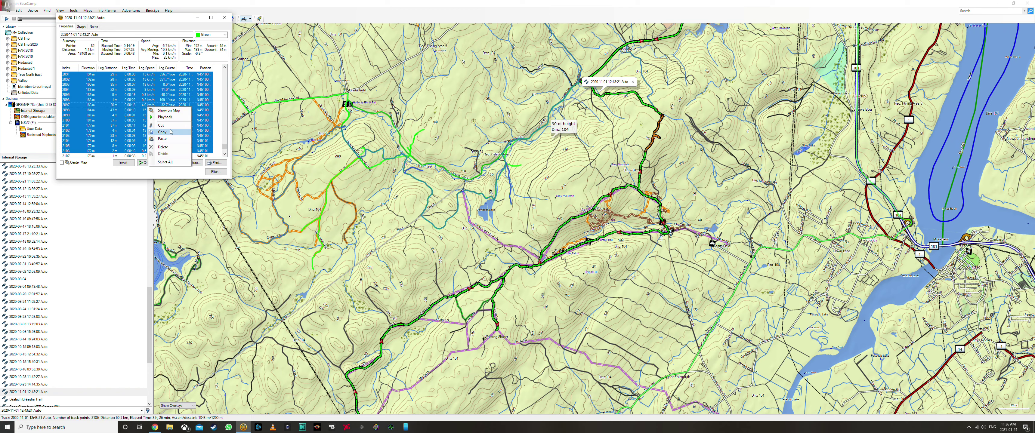
left_click(170, 132)
left_click(224, 18)
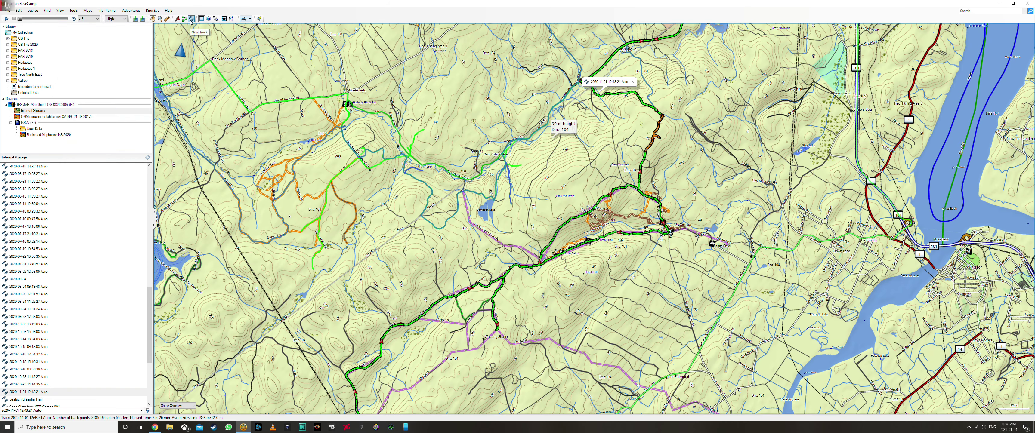
Step: Draw a short two-point track in the empty area near the map's upper edge and paste the copied track points into it
left_click(191, 19)
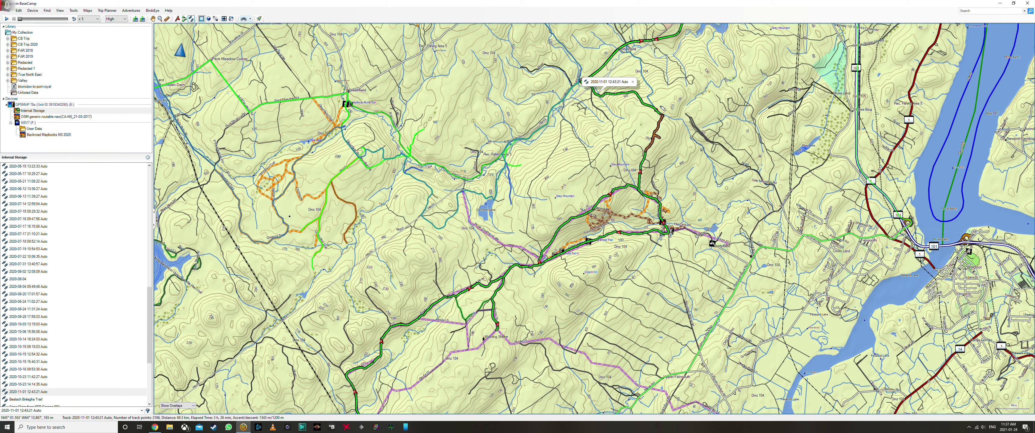
left_click(440, 56)
left_click(462, 59)
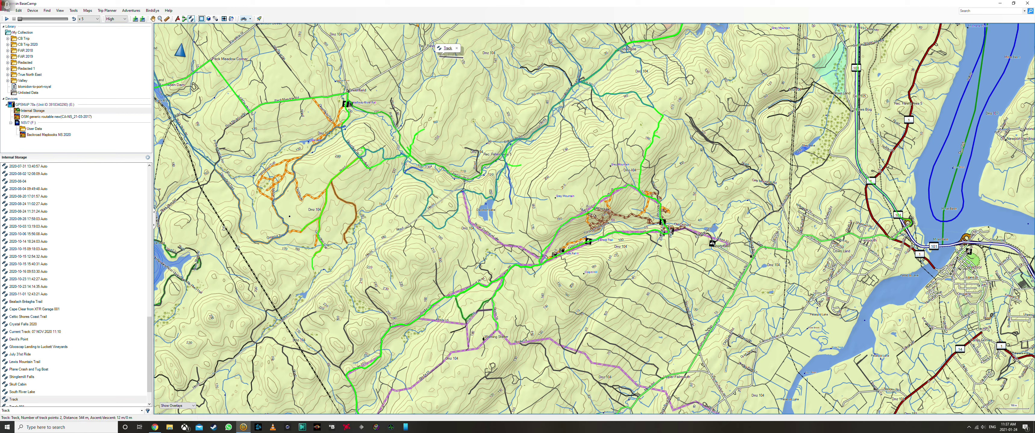
left_click(448, 48)
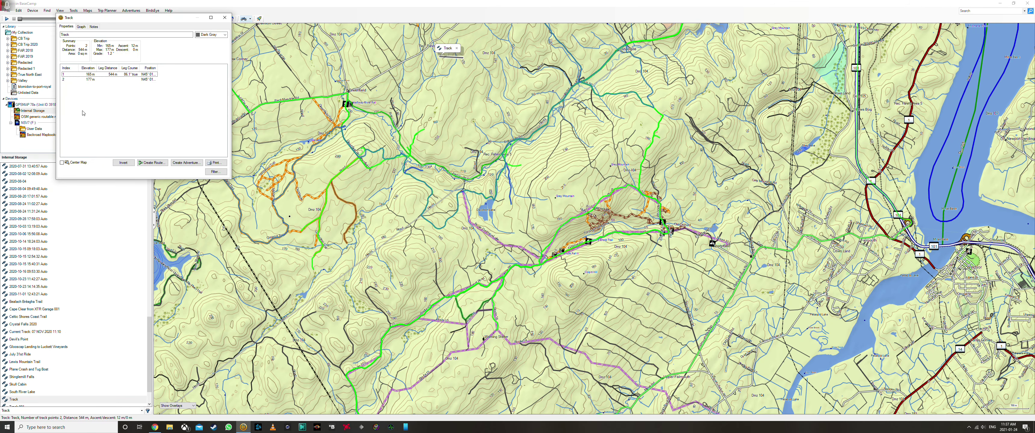
right_click(85, 99)
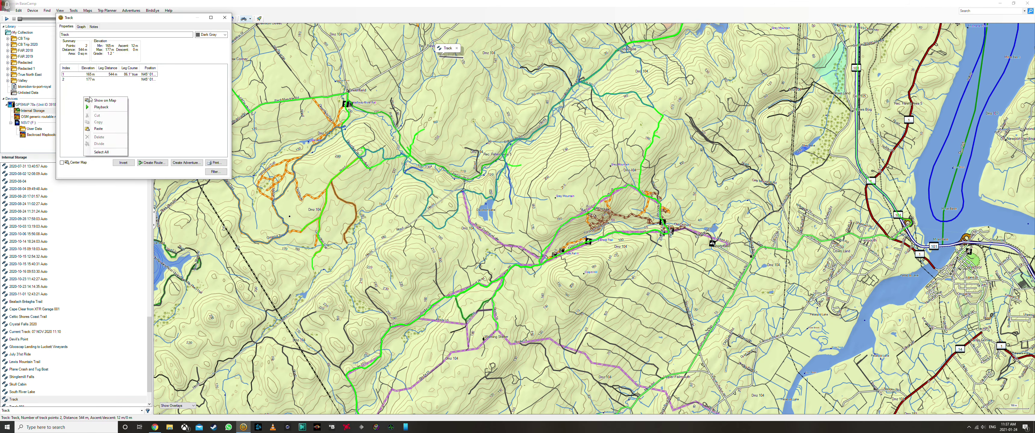
left_click(106, 134)
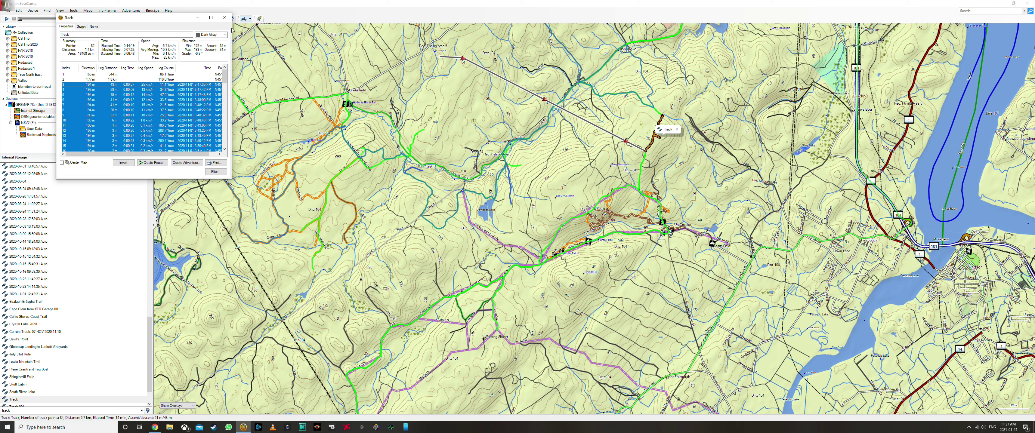
Step: Delete the two hand-drawn placeholder points, index 1 and 2, from the new track
left_click_drag(178, 20, 229, 42)
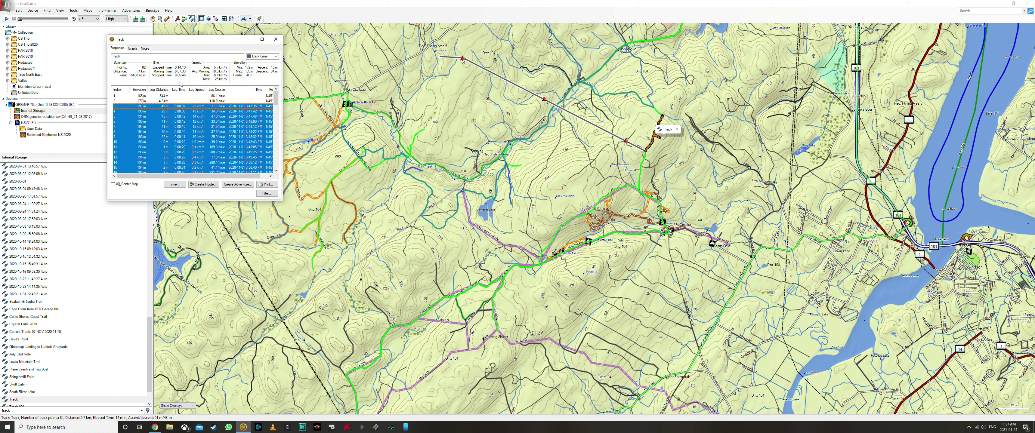
left_click(165, 96)
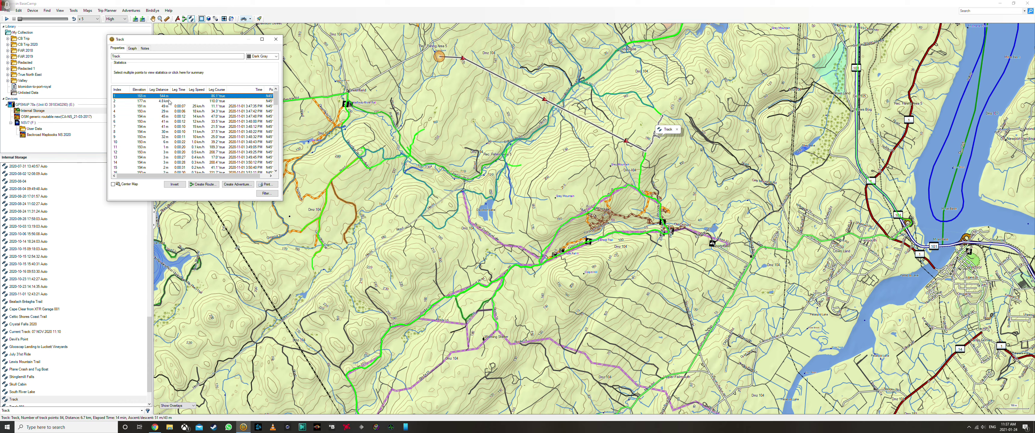
left_click(164, 102, "shift")
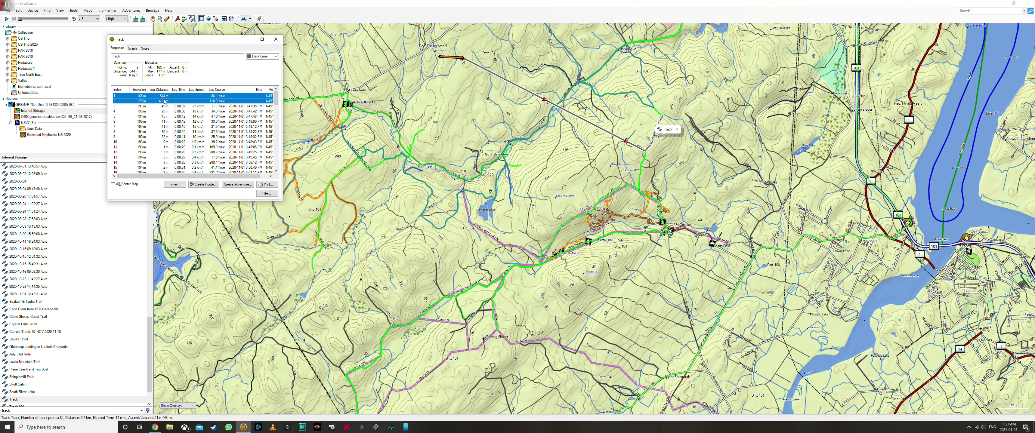
right_click(164, 102)
left_click(184, 139)
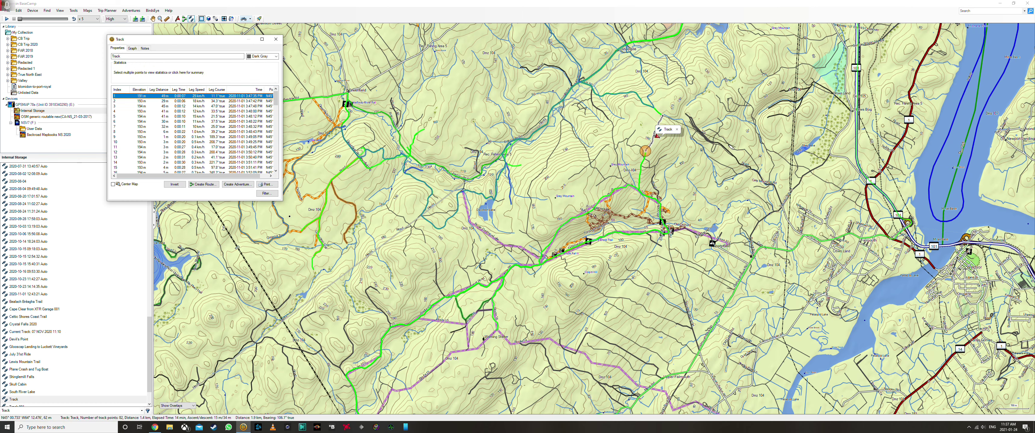
Step: Rename the new track "Trail TRash Test" and set its color to Yellow
left_click_drag(201, 35, 417, 48)
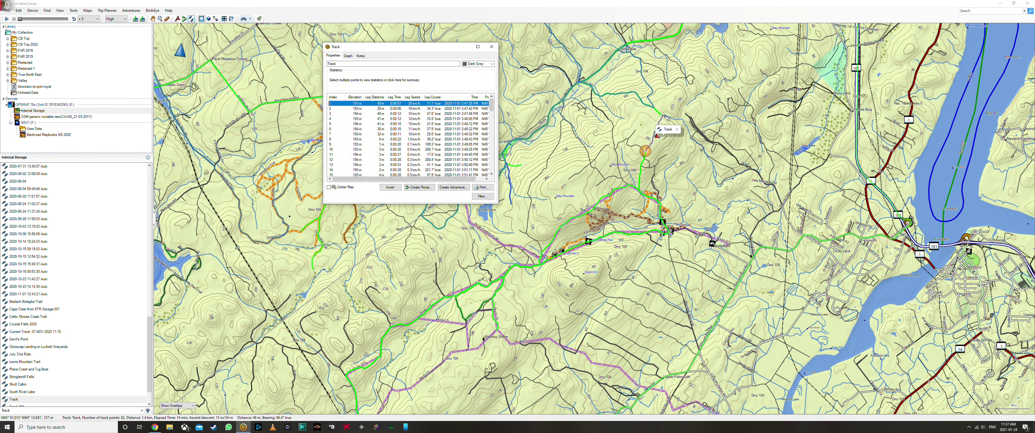
left_click(397, 63)
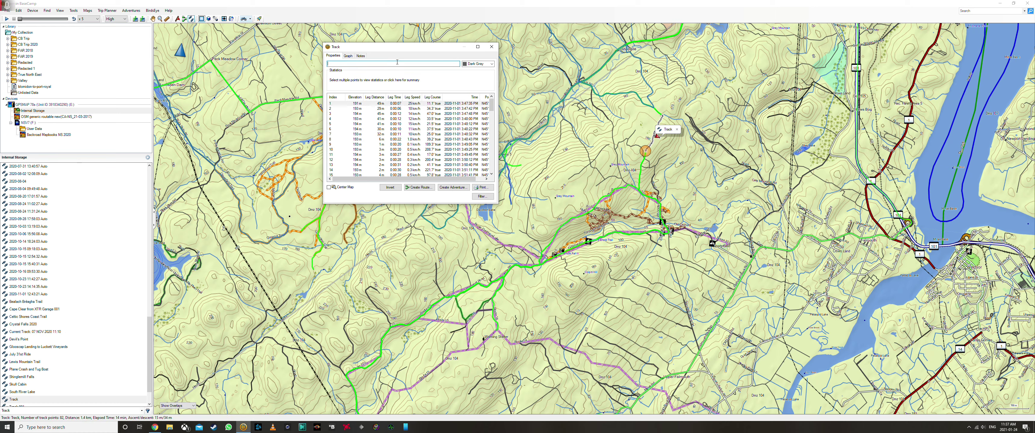
type("Trail TRas")
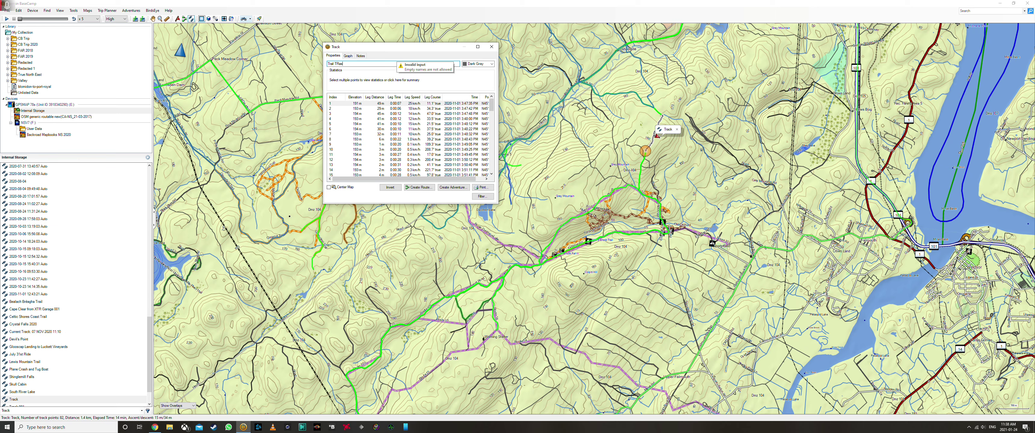
type("h Test")
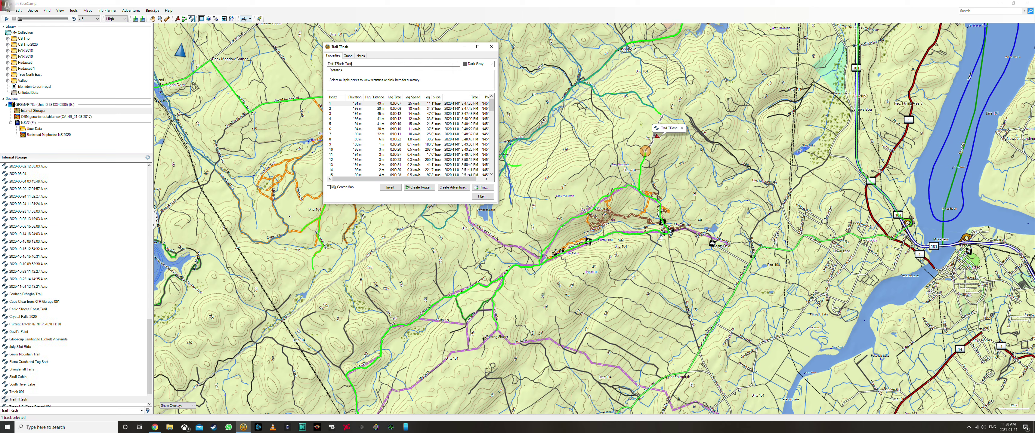
left_click(482, 64)
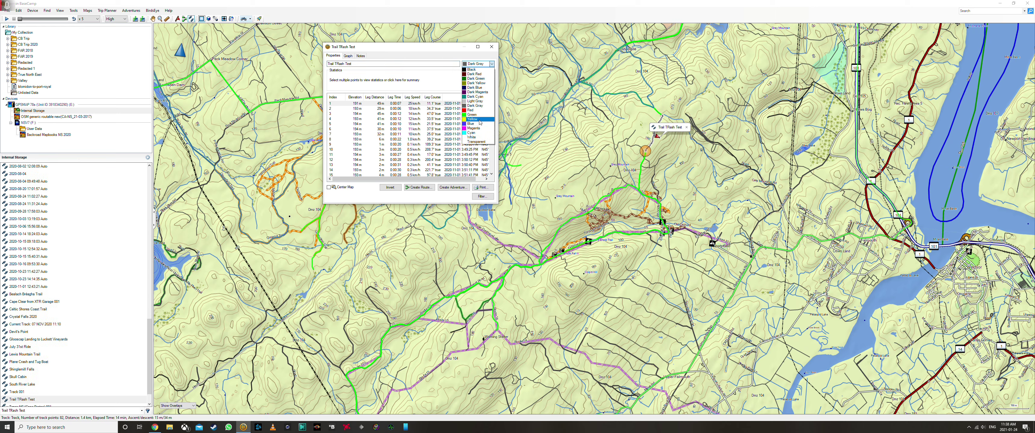
left_click(479, 120)
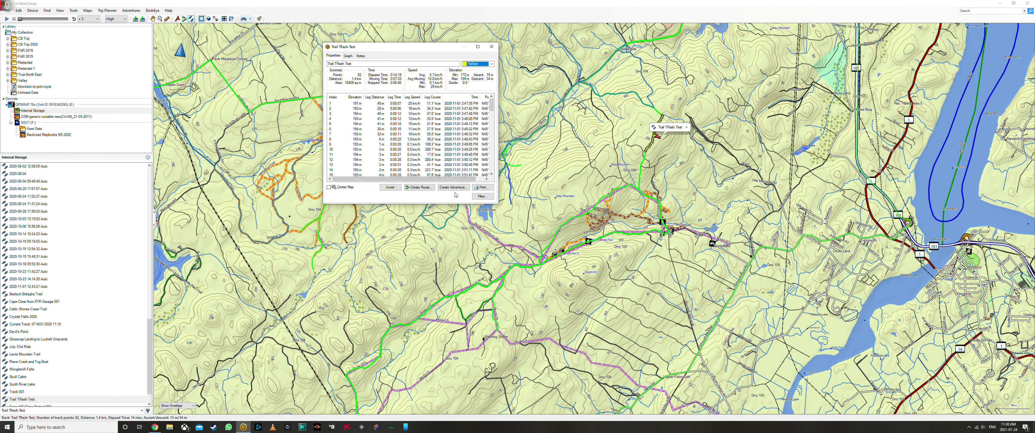
Step: Filter the entire Trail TRash Test track with the Automatic option, then check its remaining points and close its properties
left_click(482, 196)
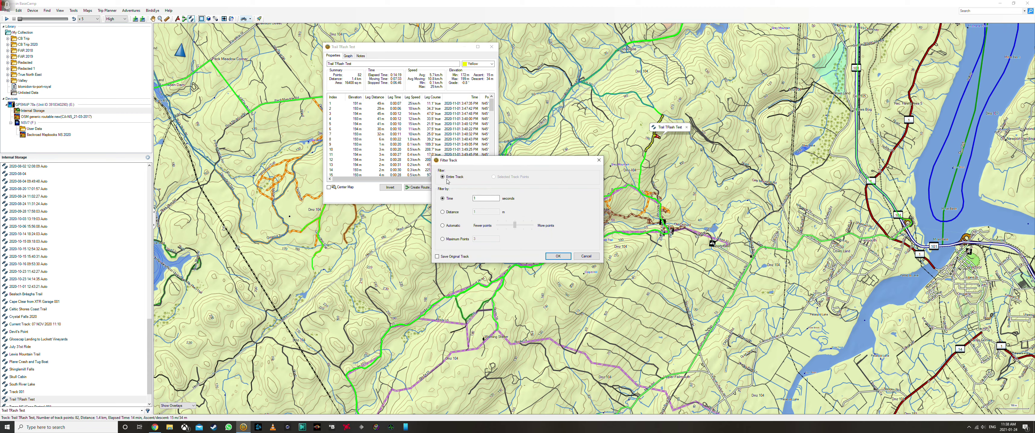
left_click(442, 225)
left_click(558, 256)
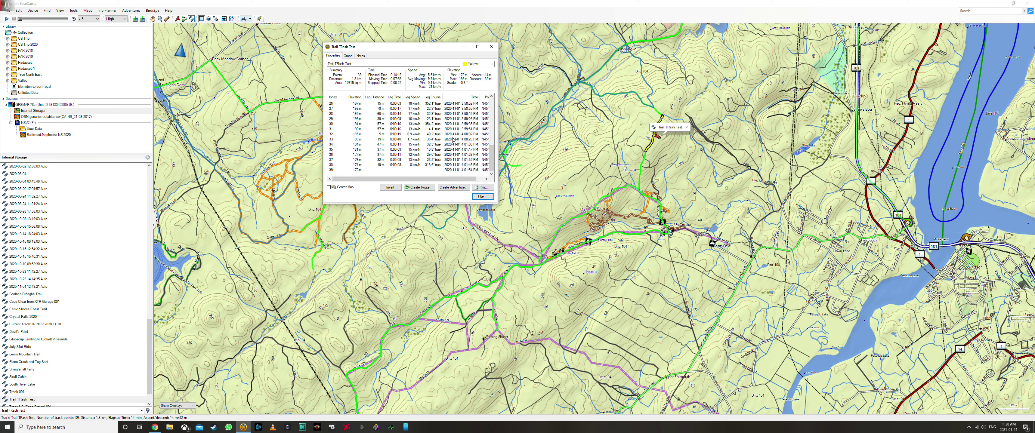
scroll(451, 132, "down", 9)
scroll(446, 134, "up", 4)
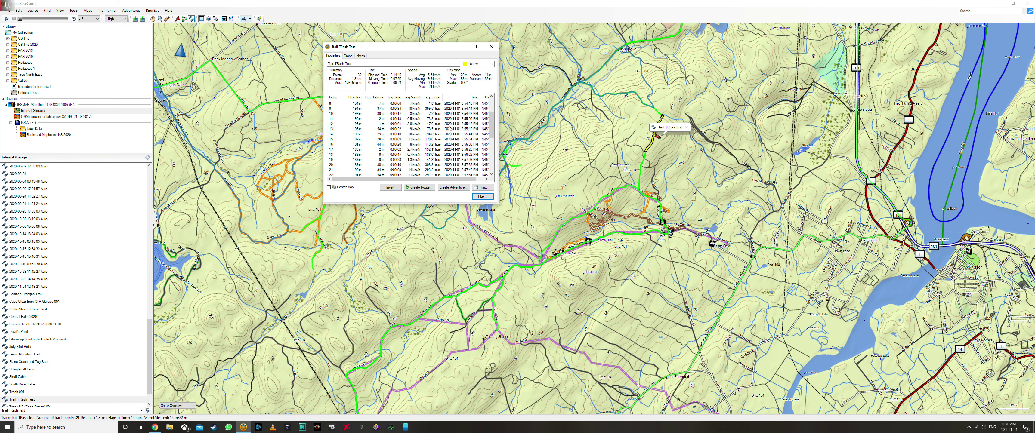
scroll(442, 134, "down", 5)
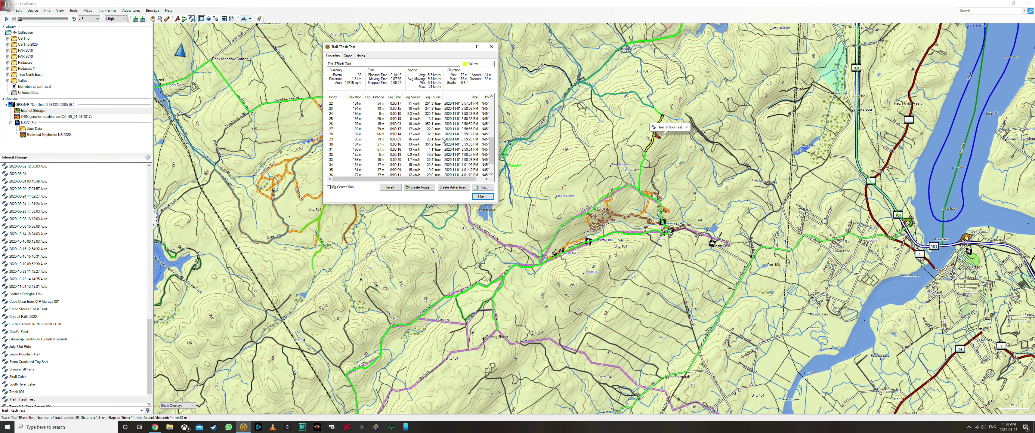
left_click(490, 48)
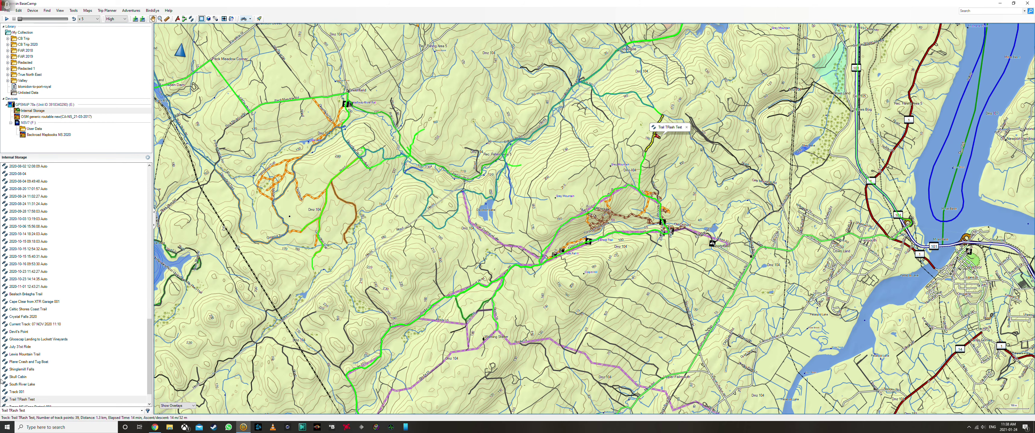
Step: Export only the Trail TRash Test track to the Desktop as a GPX file named "Trail TRash Test"
left_click(25, 400)
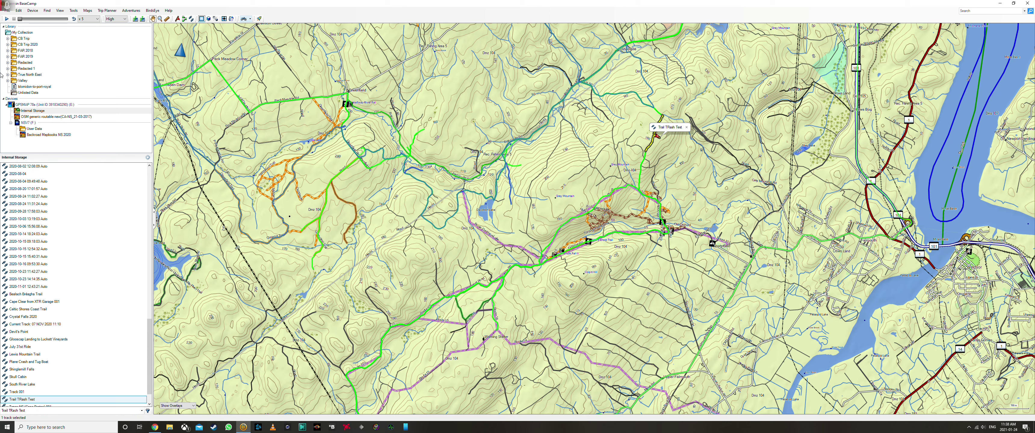
left_click(8, 10)
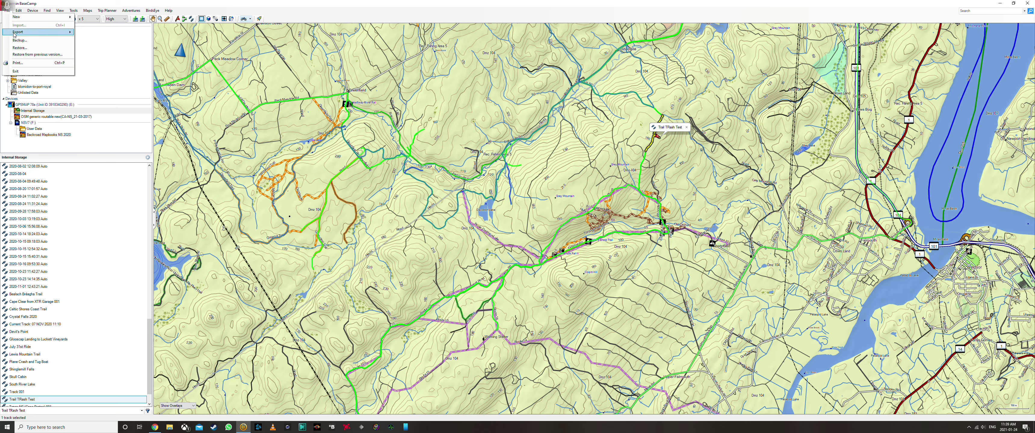
mouse_move(14, 35)
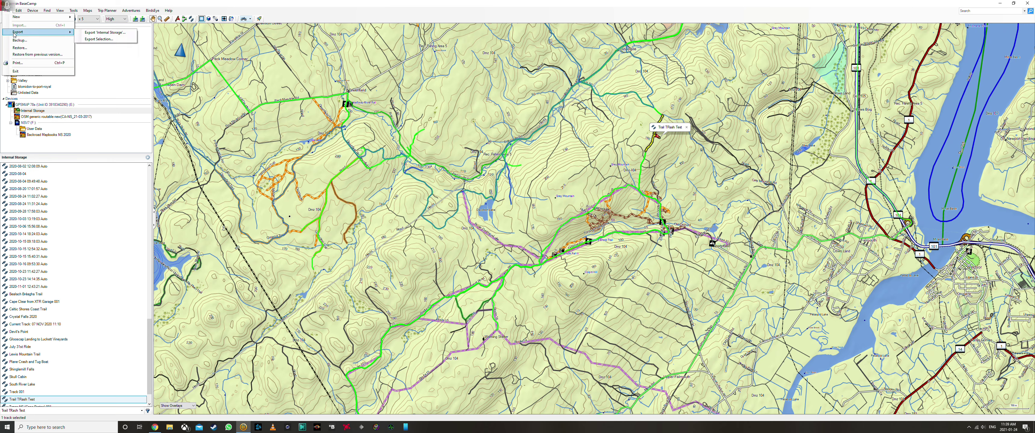
left_click(89, 40)
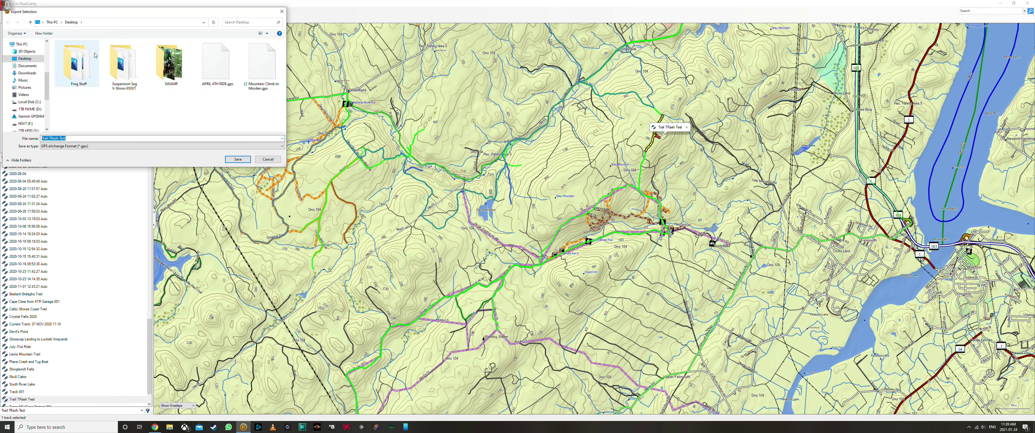
left_click(25, 59)
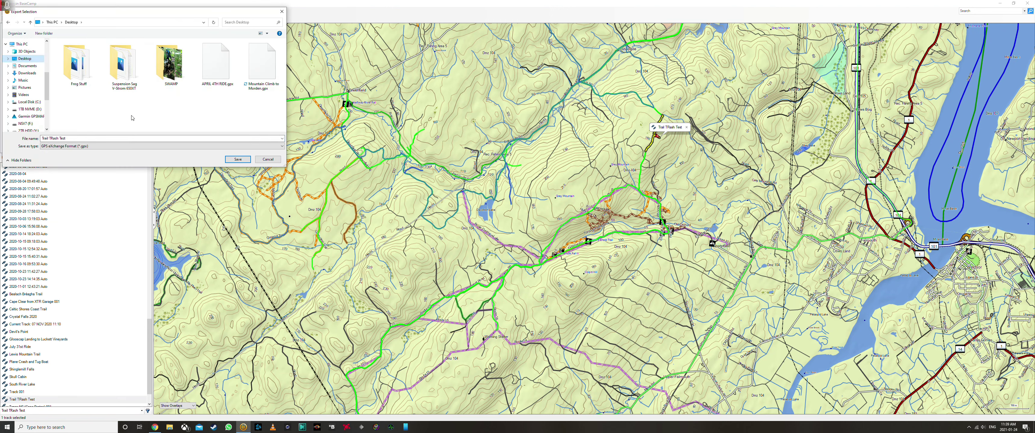